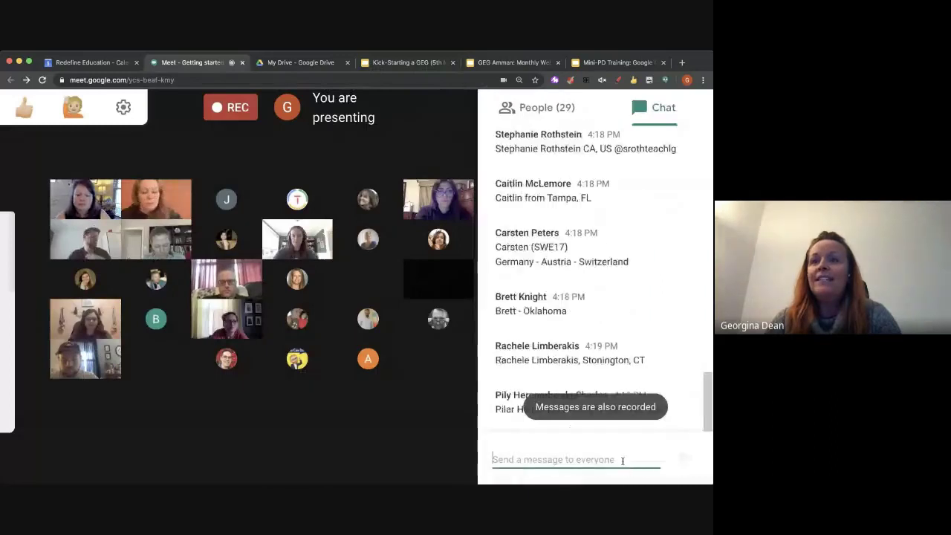
Send the Jamboard link in the Meet chat, then switch to the Kick-Starting a GEG slides
key("Return")
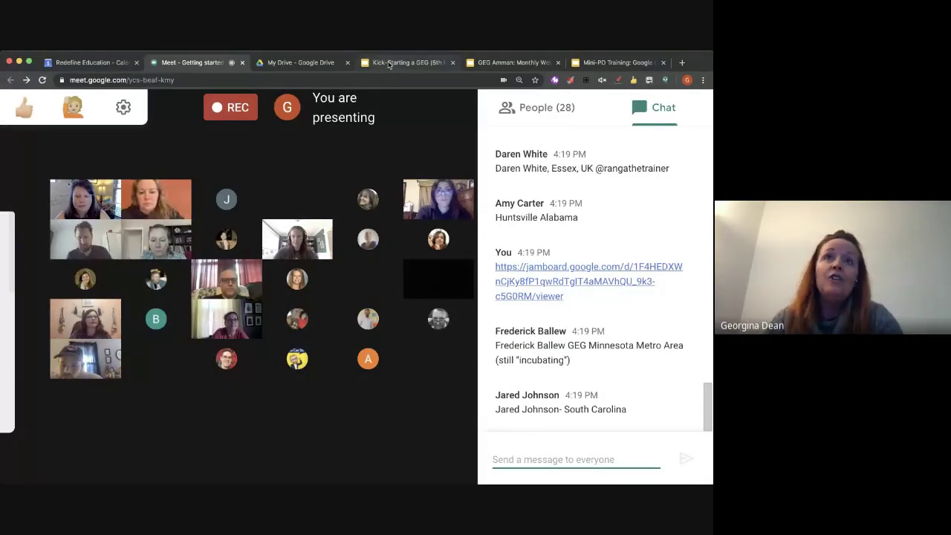
left_click(431, 63)
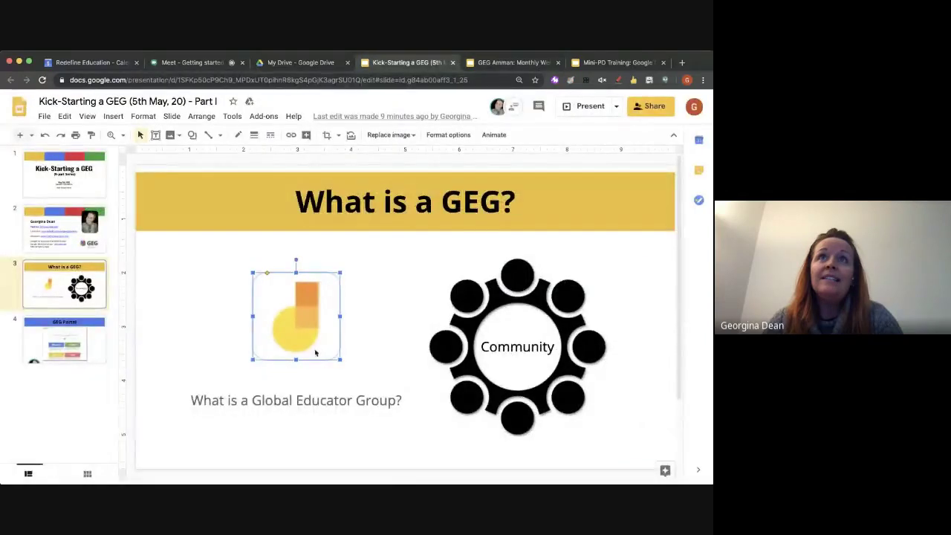
Follow the image link on the 'What is a GEG?' slide to the Kick-Start a GEG jam
left_click(357, 278)
left_click(316, 298)
left_click(317, 372)
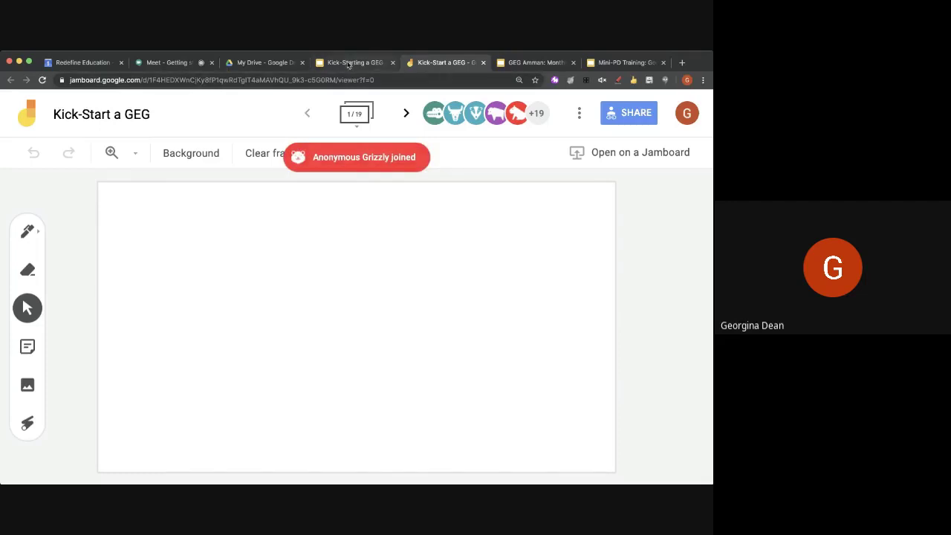
Glance at Google Drive, then scroll back through attendees' introductions in the Meet chat
left_click(271, 64)
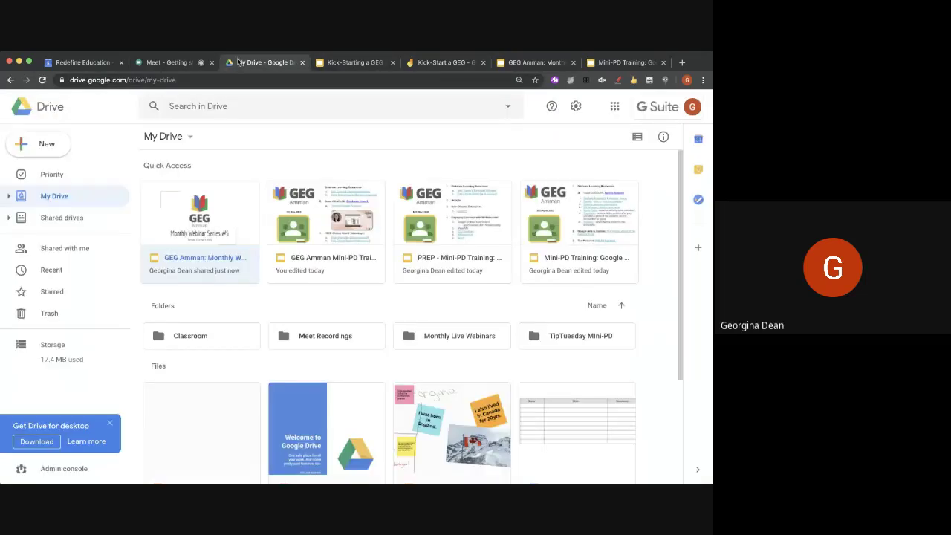
left_click(170, 63)
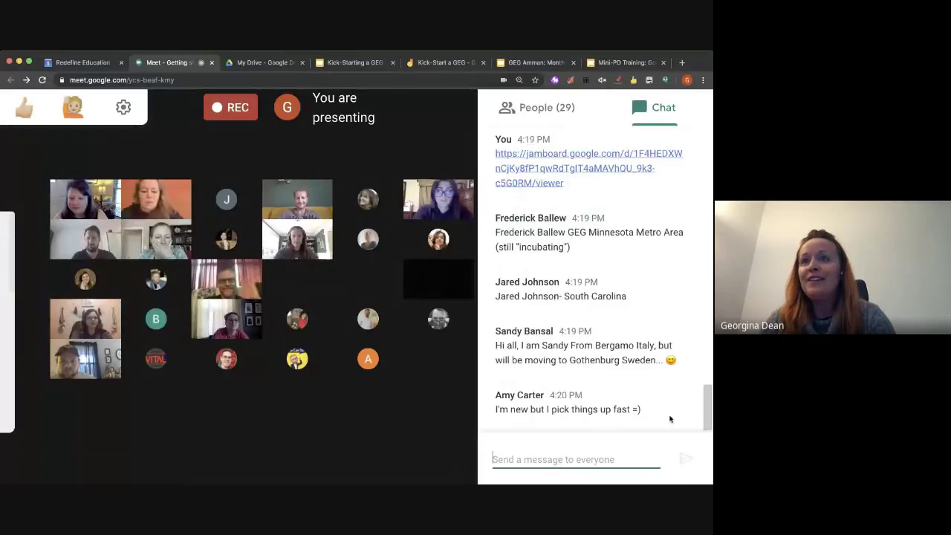
left_click_drag(707, 411, 710, 388)
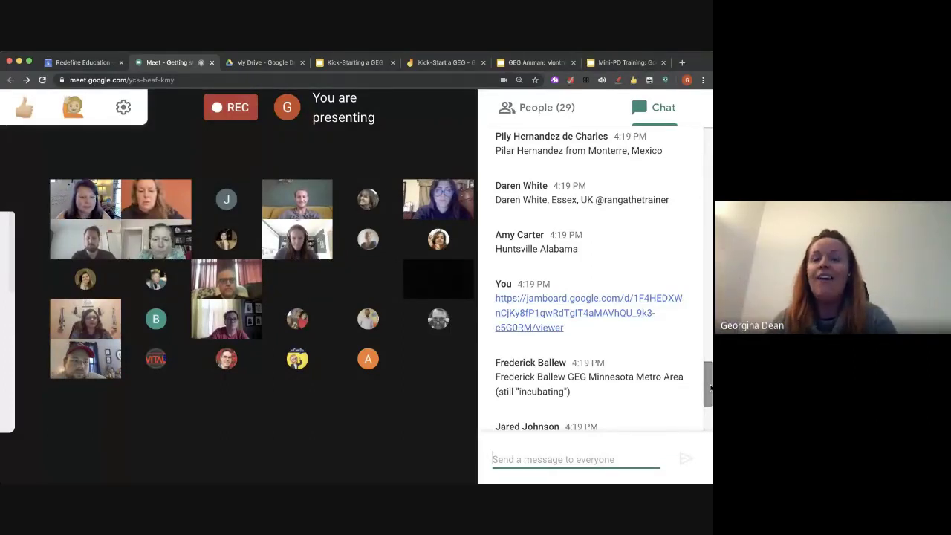
left_click_drag(709, 387, 709, 377)
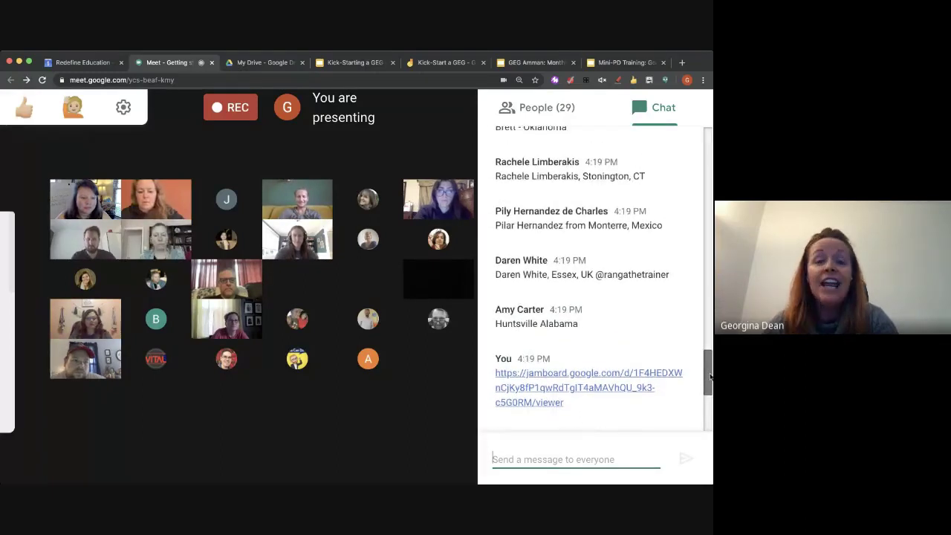
scroll(710, 376, "up", 1)
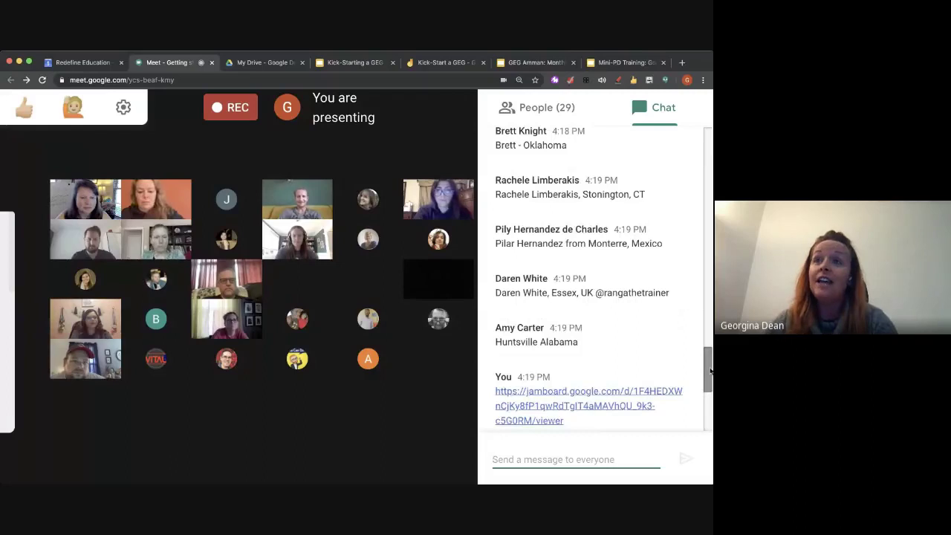
scroll(710, 371, "up", 2)
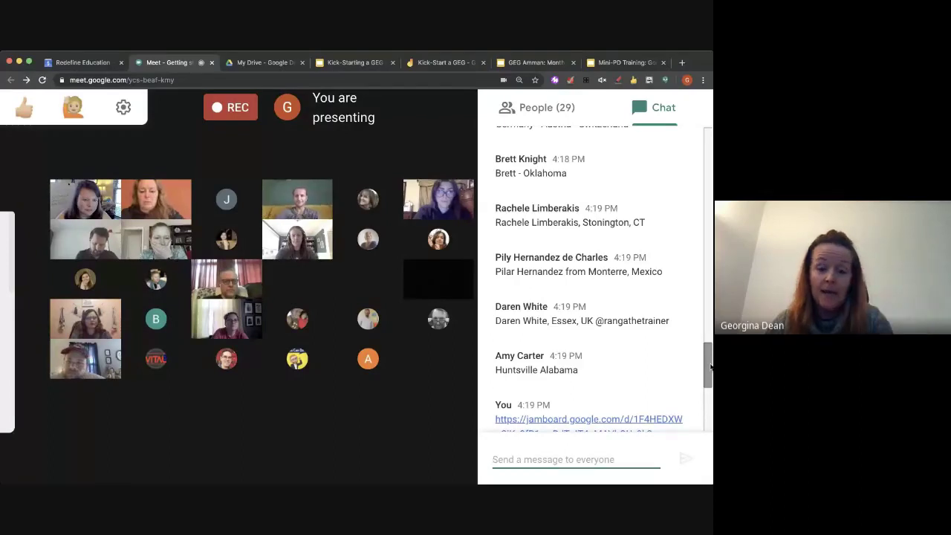
Return to the Kick-Start a GEG jam and peek at frame 2 before going back to frame 1
left_click(420, 65)
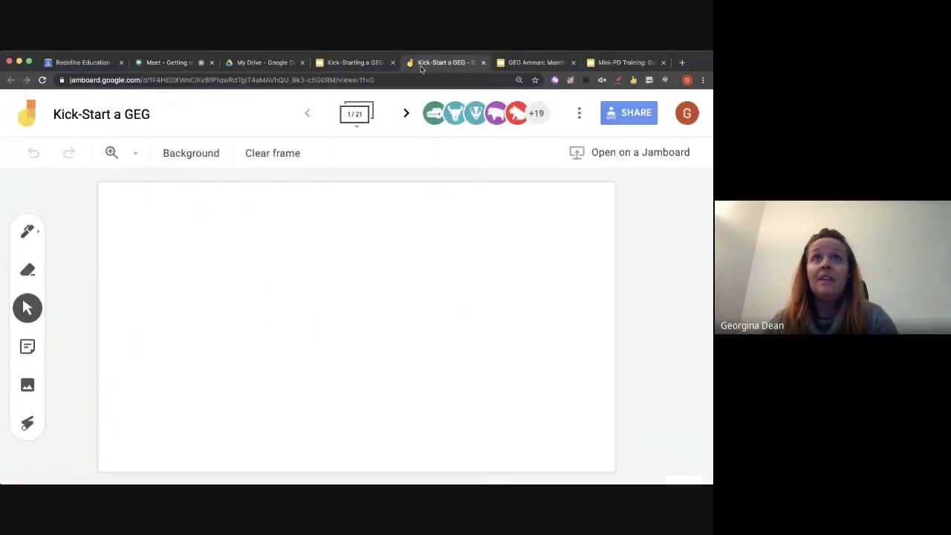
left_click(404, 113)
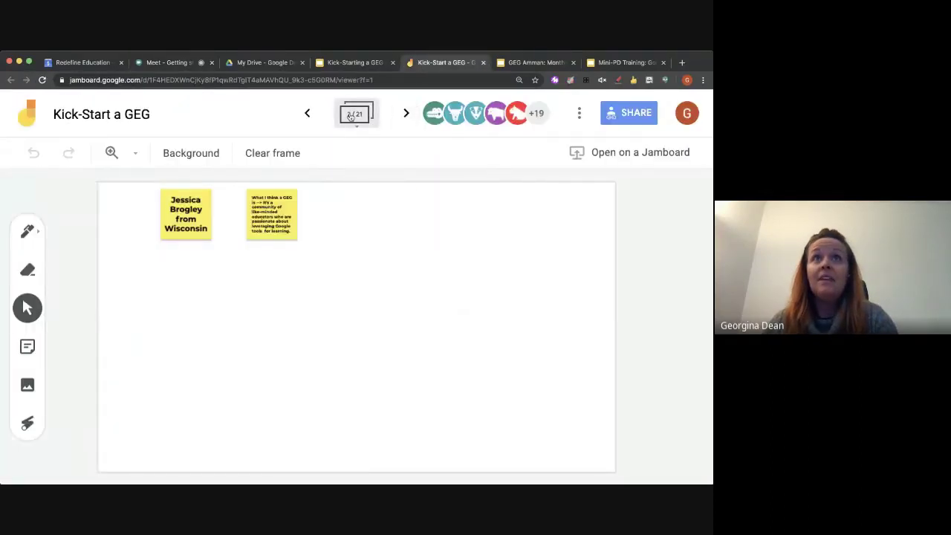
left_click(310, 114)
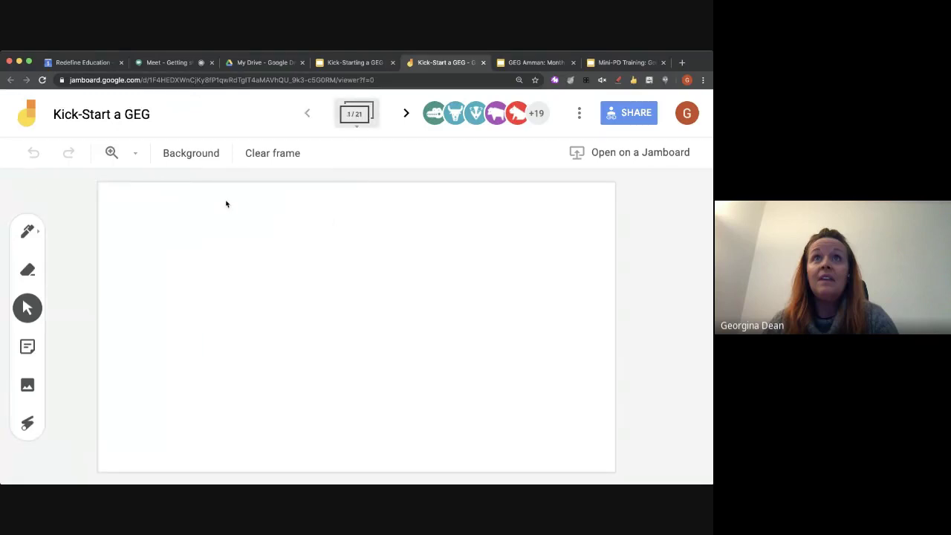
Create a pink sticky note with the presenter's first name and drag it to the top-left corner
left_click(27, 346)
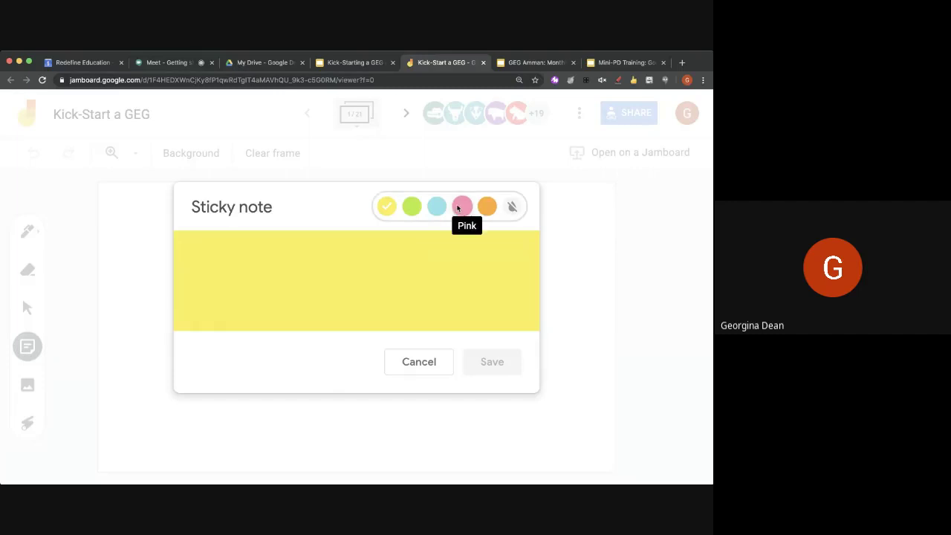
left_click(461, 206)
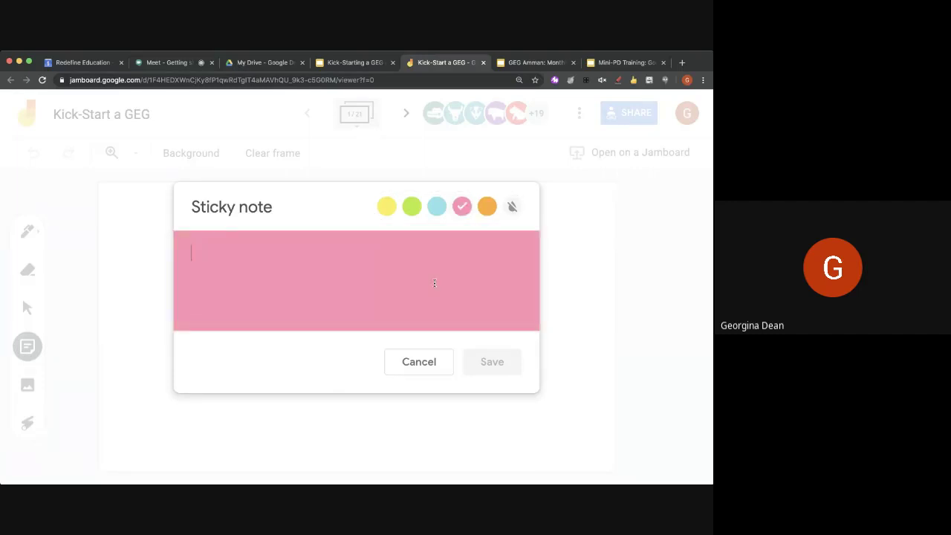
type("Georgina")
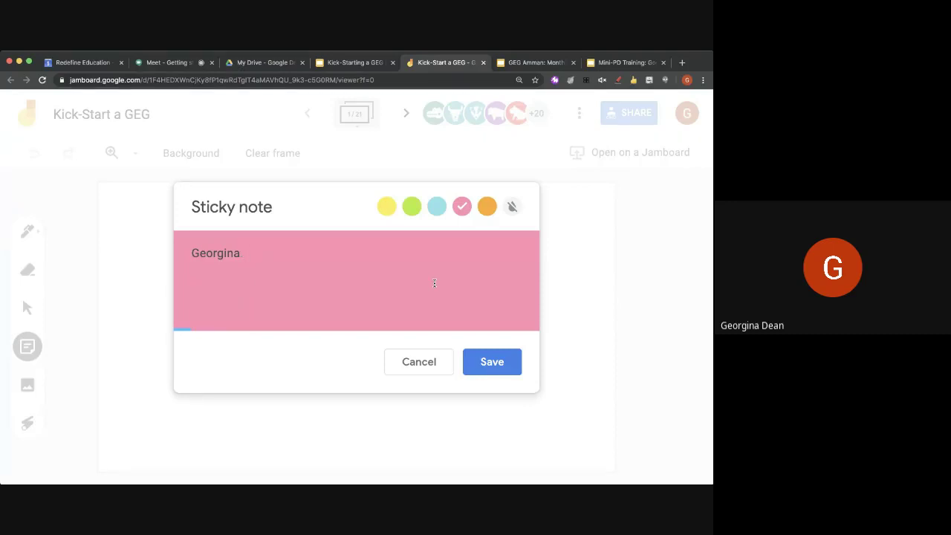
left_click(516, 363)
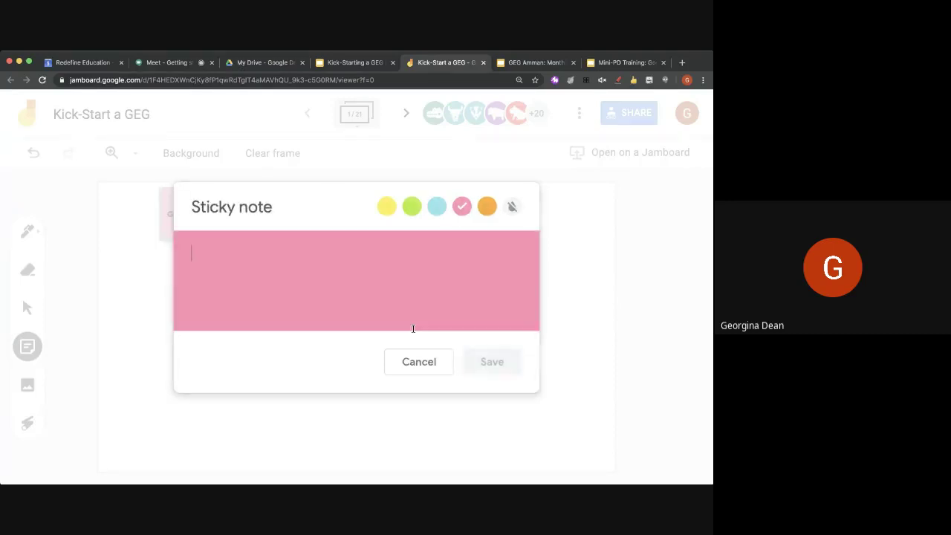
left_click_drag(172, 234, 400, 352)
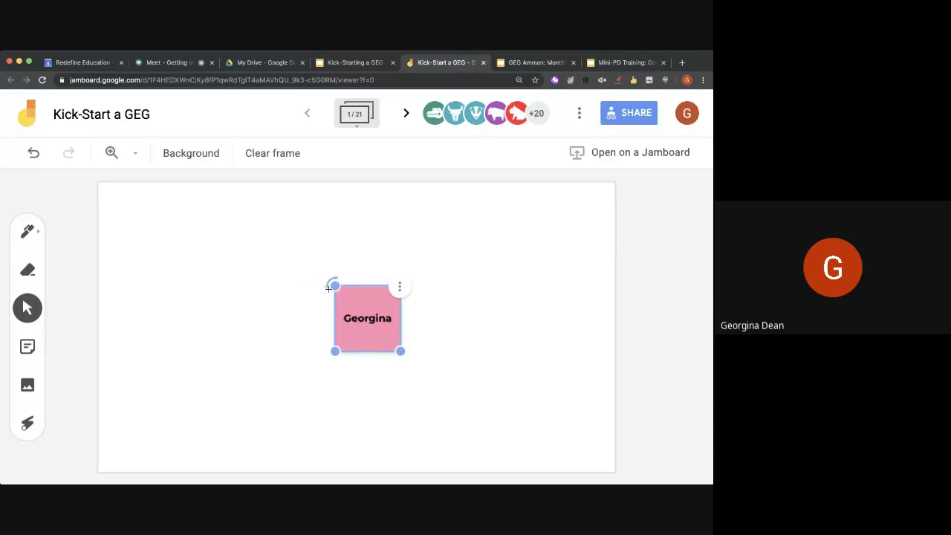
left_click_drag(365, 309, 167, 231)
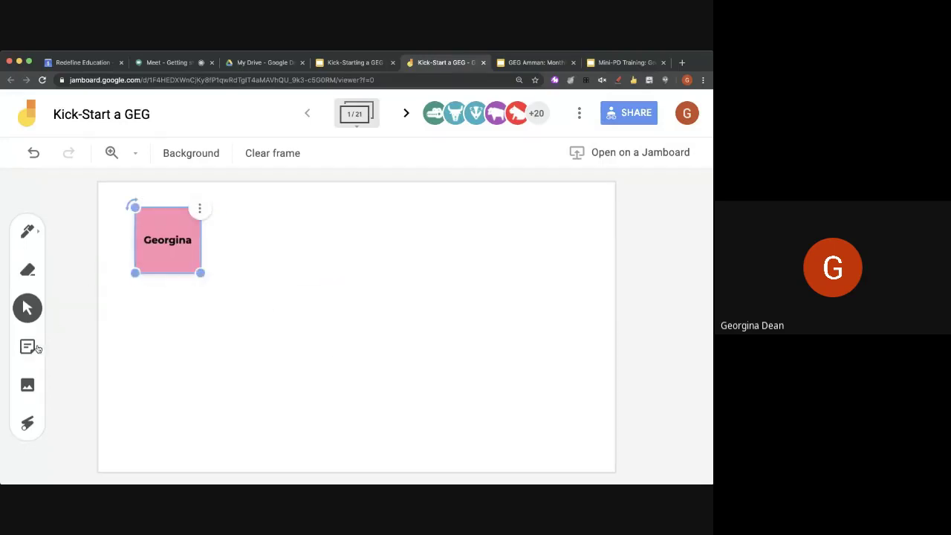
left_click(168, 62)
Scroll through the newest Meet chat replies, then return to the Kick-Start a GEG jam
scroll(577, 389, "down", 5)
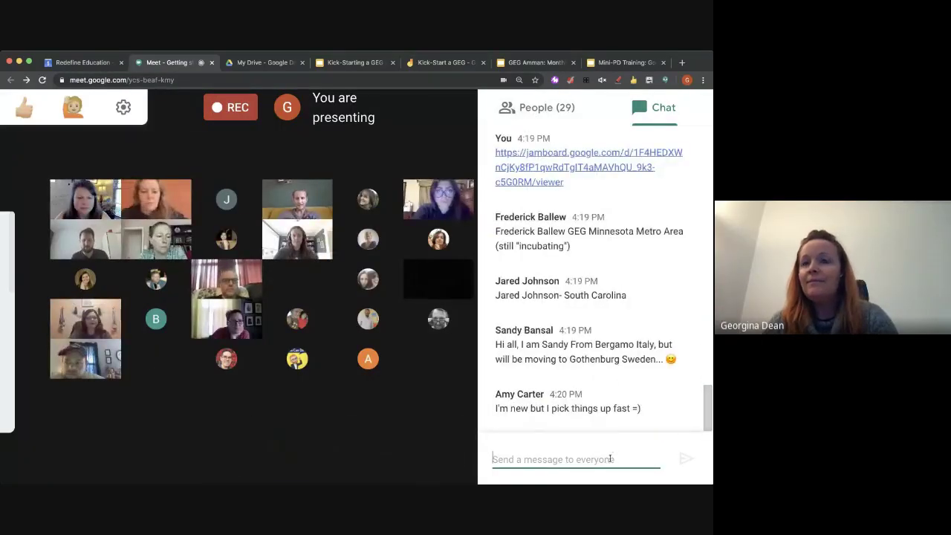
scroll(709, 403, "up", 1)
left_click_drag(709, 404, 700, 441)
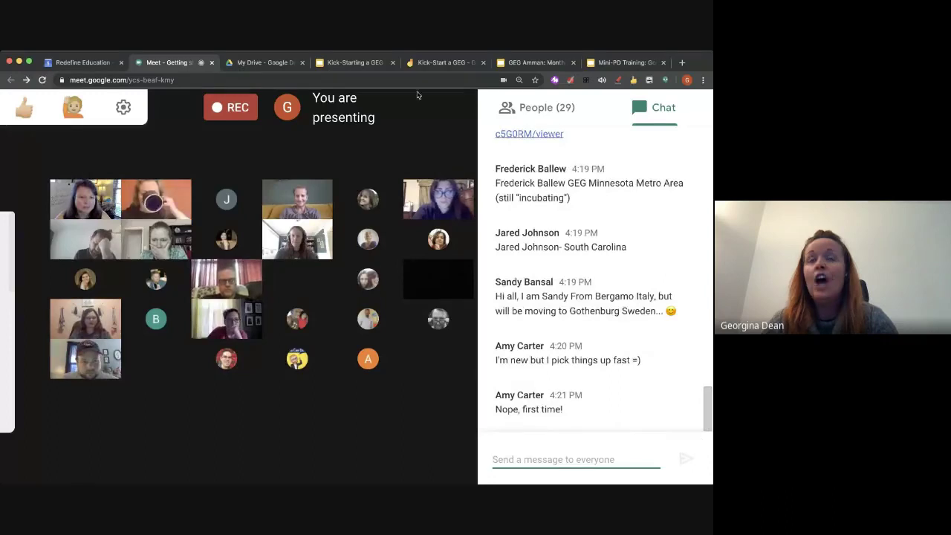
left_click(444, 62)
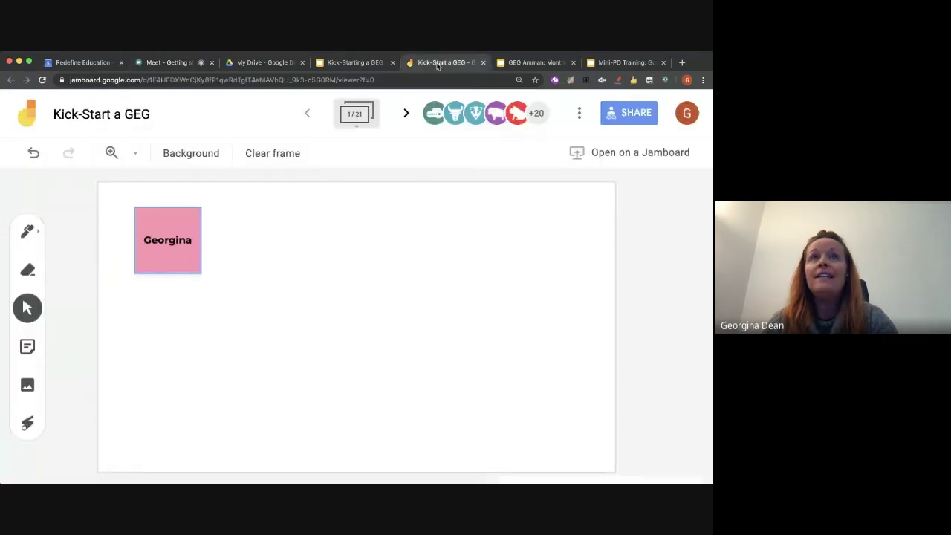
Extend the black pen zigzag, then draw a blue curve and a blue oval on frame 1
left_click(30, 234)
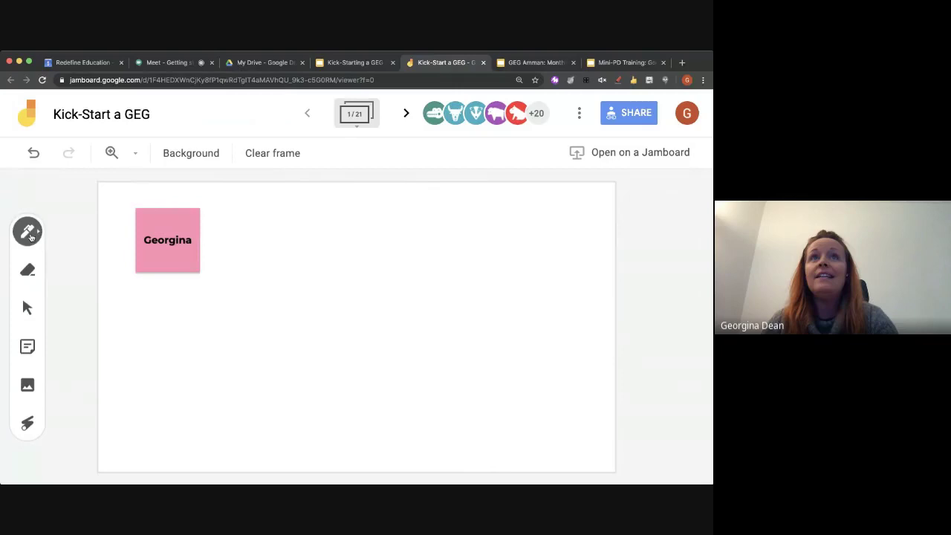
mouse_move(305, 272)
left_mouse_down()
mouse_move(372, 331)
mouse_move(458, 314)
left_mouse_up()
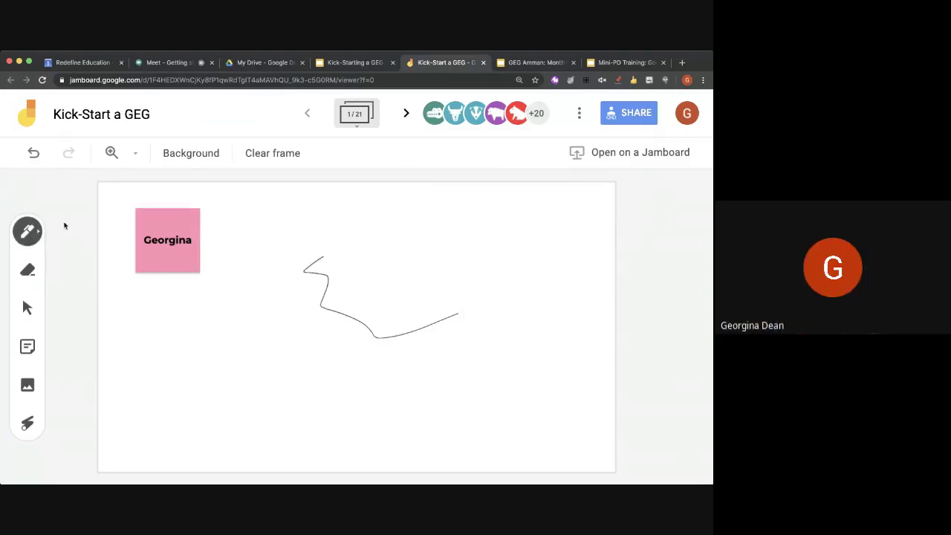
left_click(41, 232)
left_click(105, 265)
left_click_drag(377, 277, 310, 398)
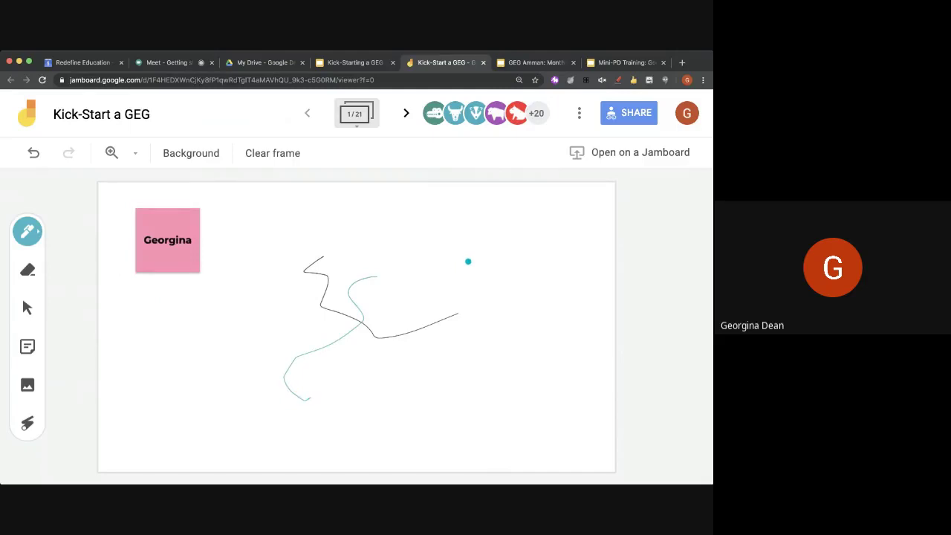
mouse_move(447, 245)
left_mouse_down()
mouse_move(550, 257)
mouse_move(498, 232)
left_mouse_up()
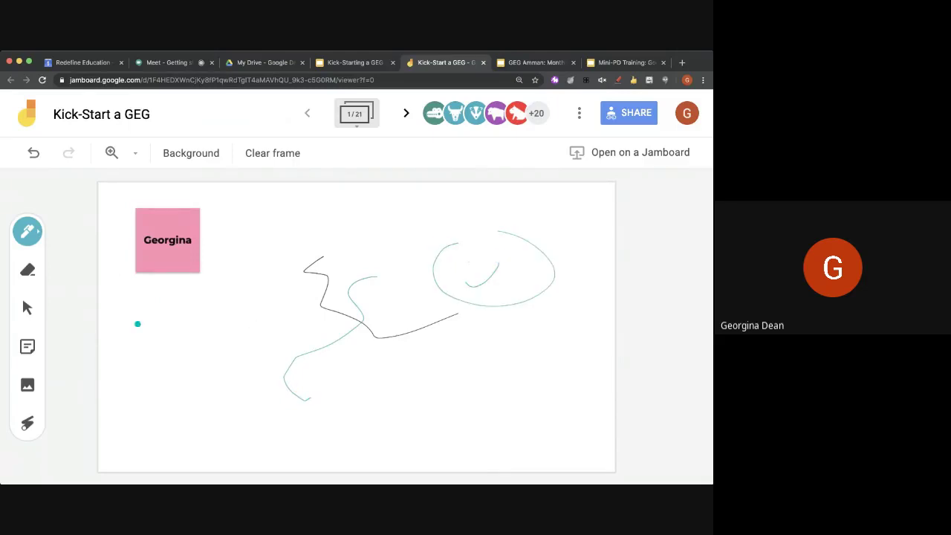
left_click(30, 348)
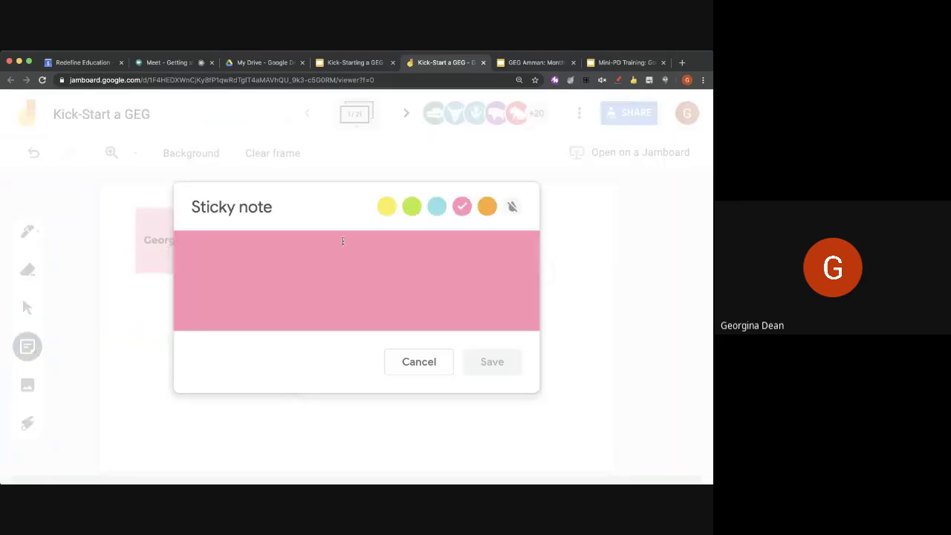
Add a green sticky note reading 'What is a GEG?' to the frame
left_click(410, 206)
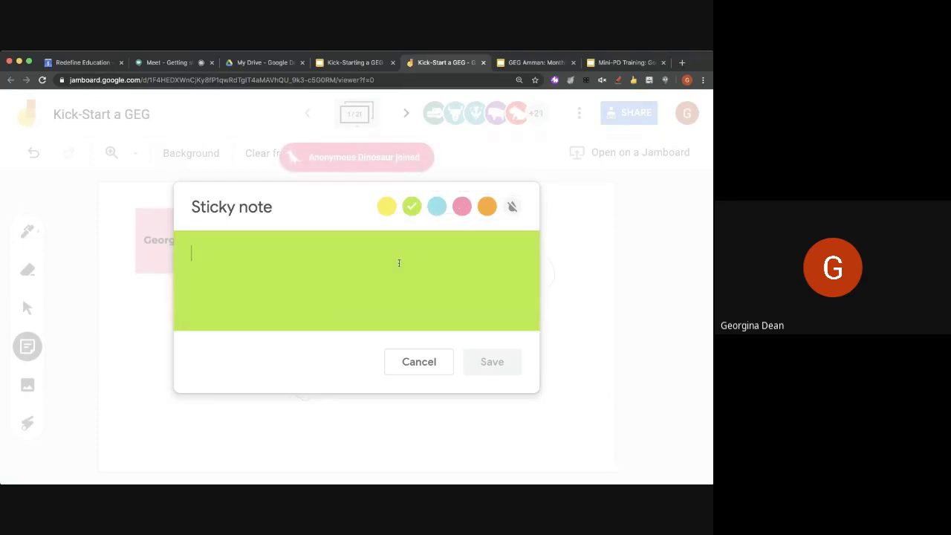
type("What is a GEG?")
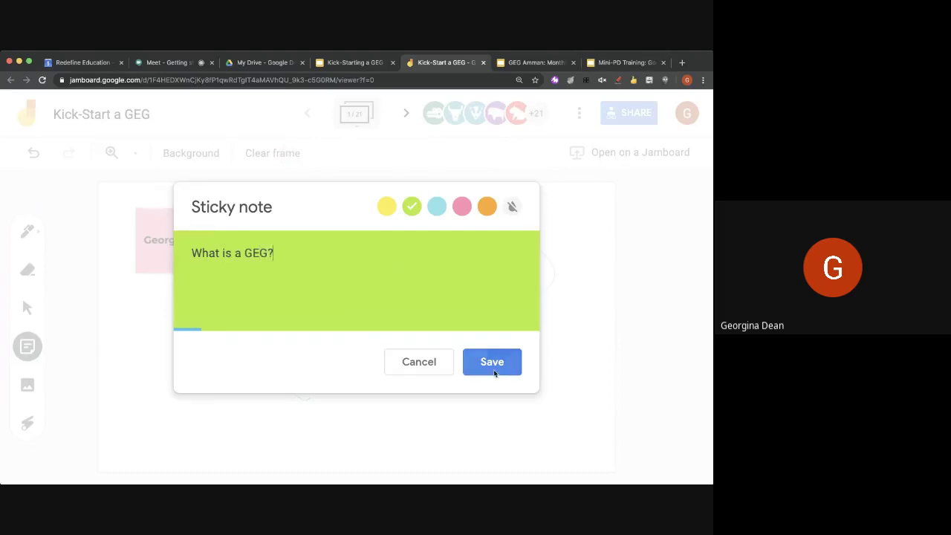
left_click(479, 362)
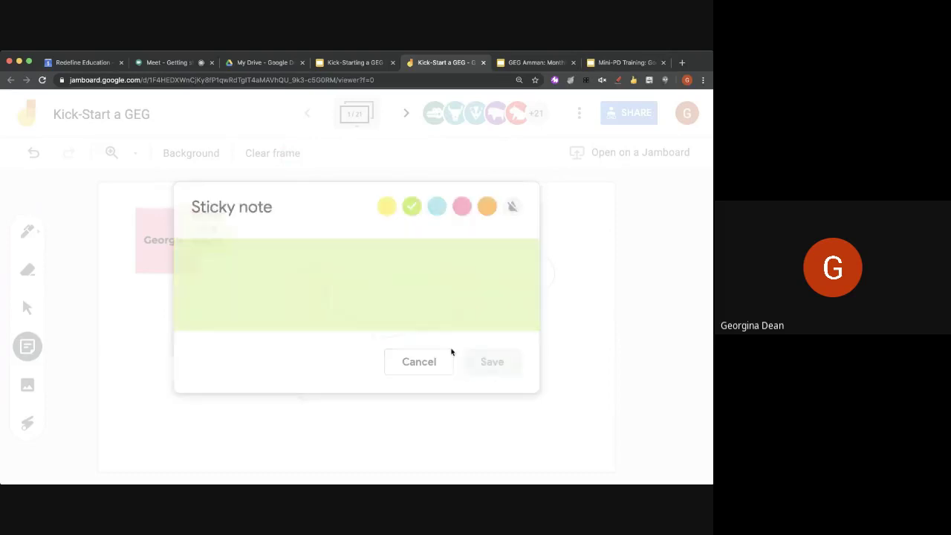
left_click(402, 362)
Enlarge the 'What is a GEG?' note, tilt it slightly, and move it below the name note
left_click(208, 218)
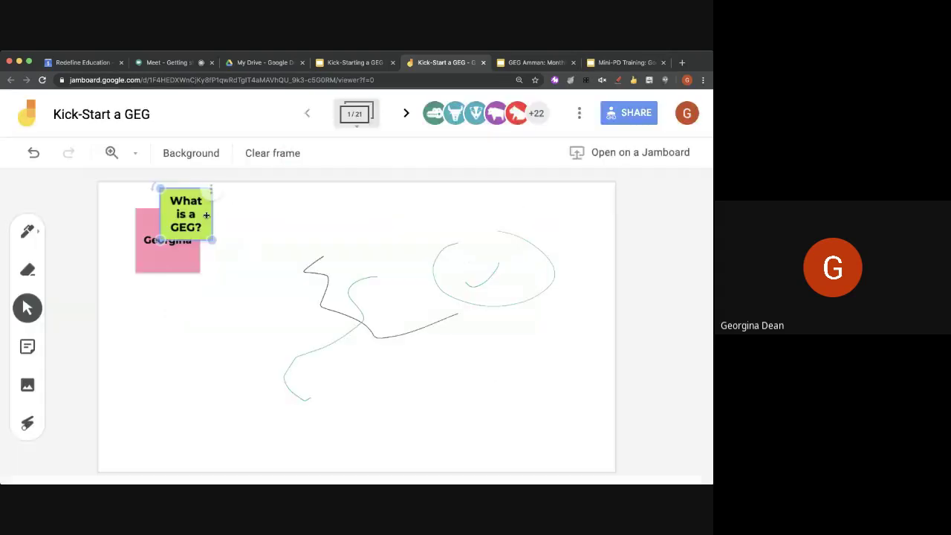
left_click_drag(216, 240, 279, 308)
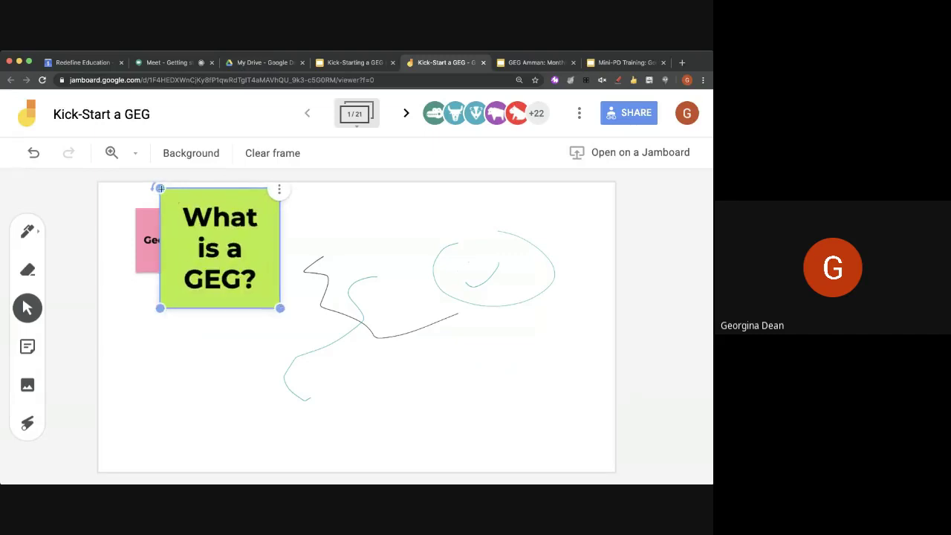
left_click_drag(160, 189, 148, 194)
left_click_drag(178, 223, 178, 331)
left_click(6, 385)
left_click(28, 387)
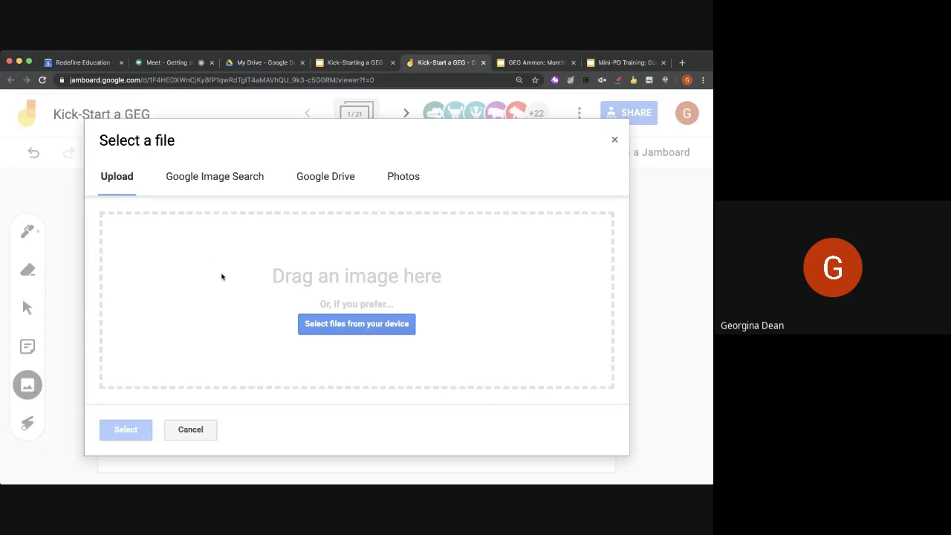
Search Google Images for 'community' and insert the circle-of-people Community picture
left_click(222, 179)
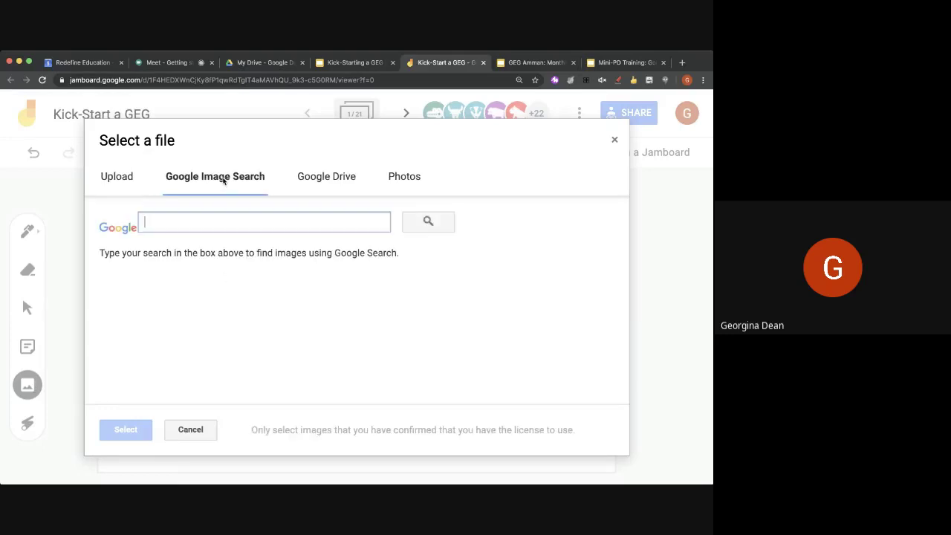
type("community")
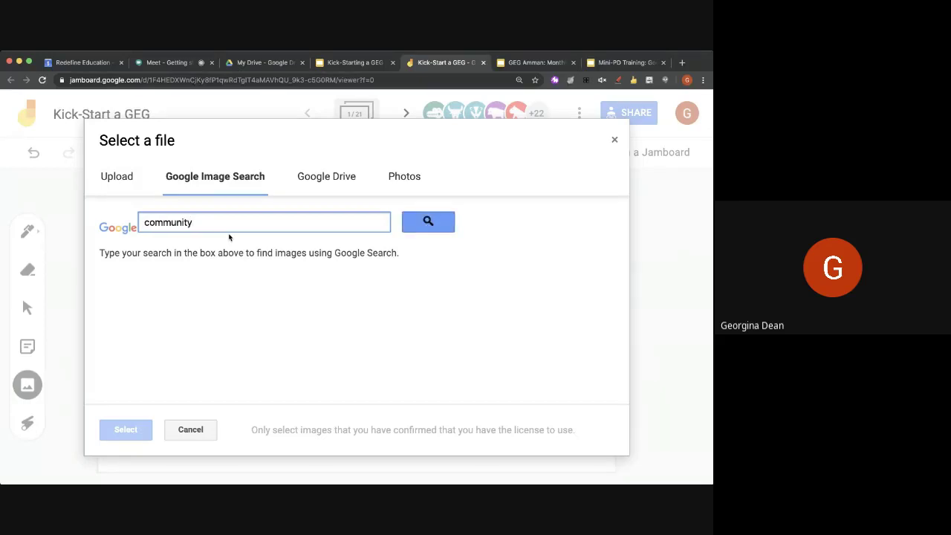
left_click(407, 221)
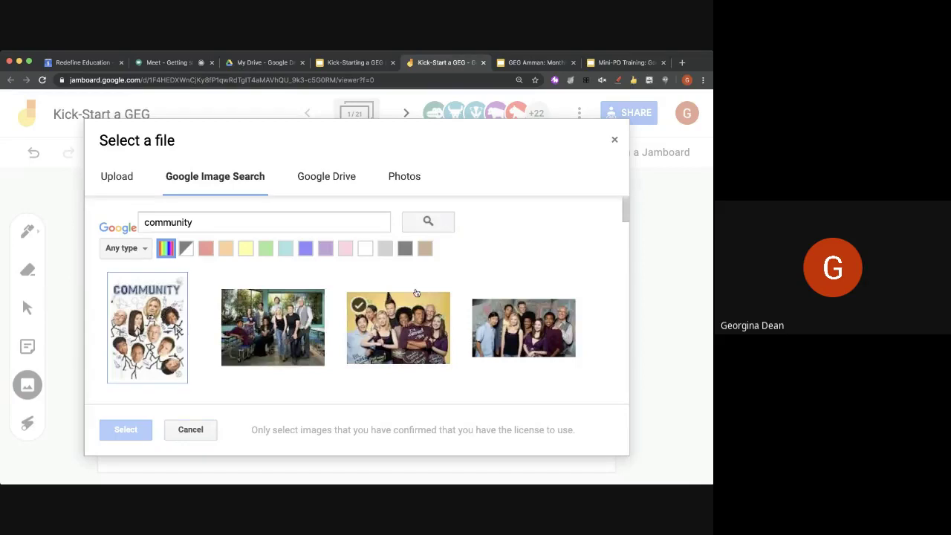
scroll(421, 290, "down", 5)
scroll(412, 300, "down", 3)
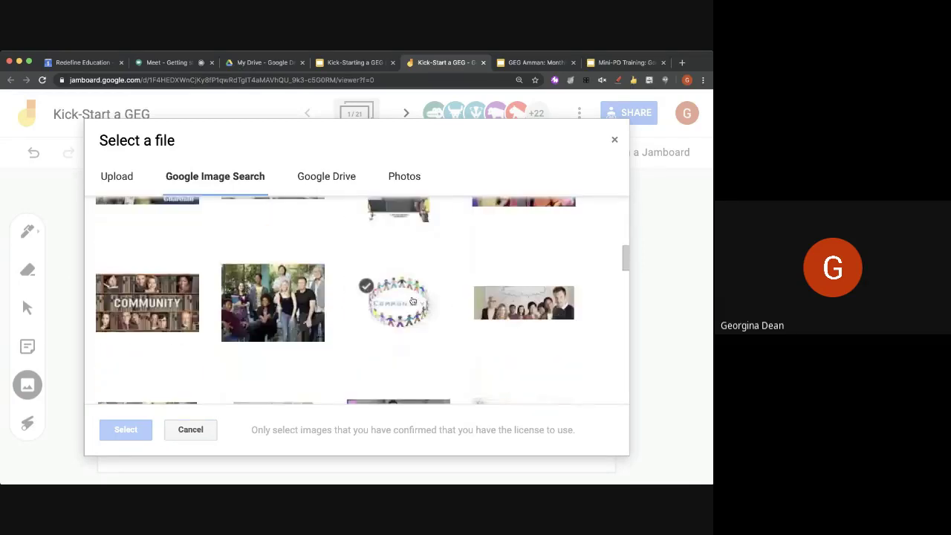
left_click(405, 318)
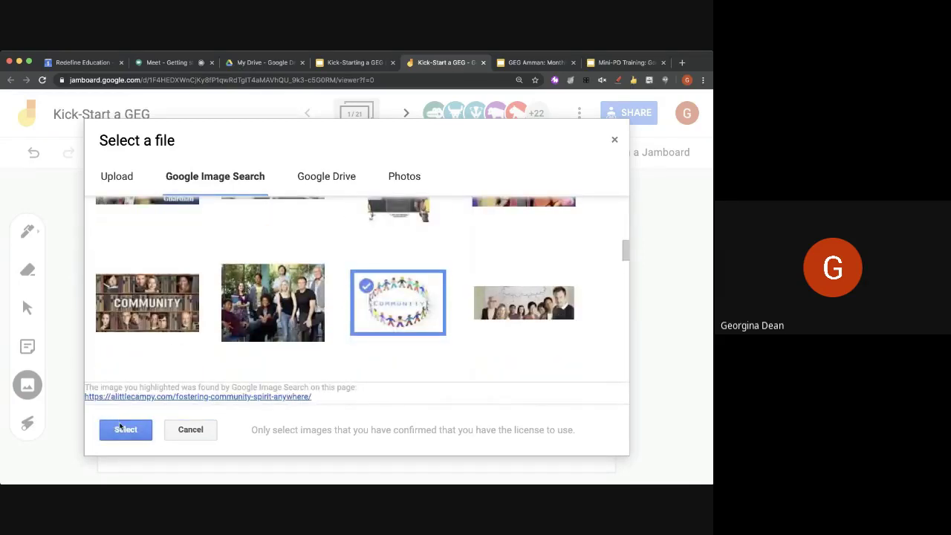
left_click(119, 426)
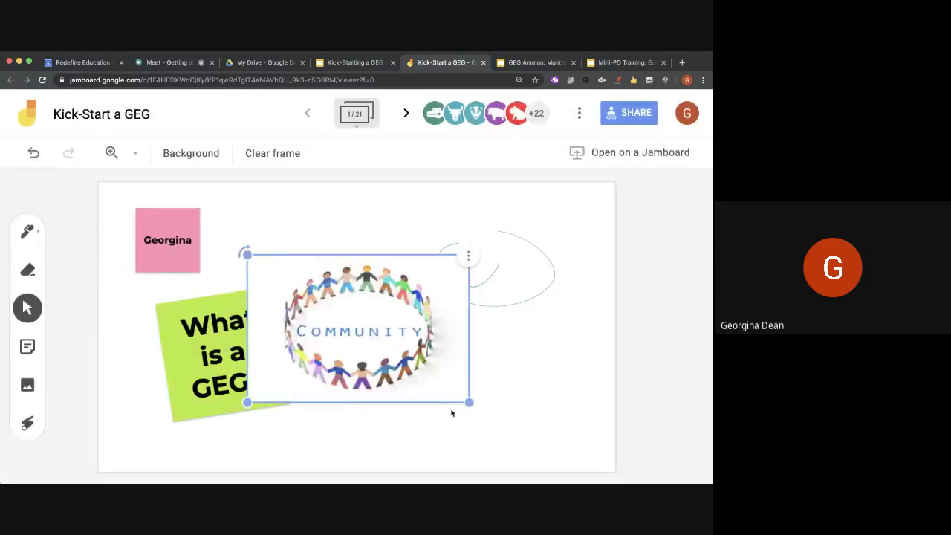
Shrink and slightly tilt the Community picture, placing it lower right under the blue oval
left_click_drag(449, 400, 437, 390)
left_click_drag(366, 327, 481, 372)
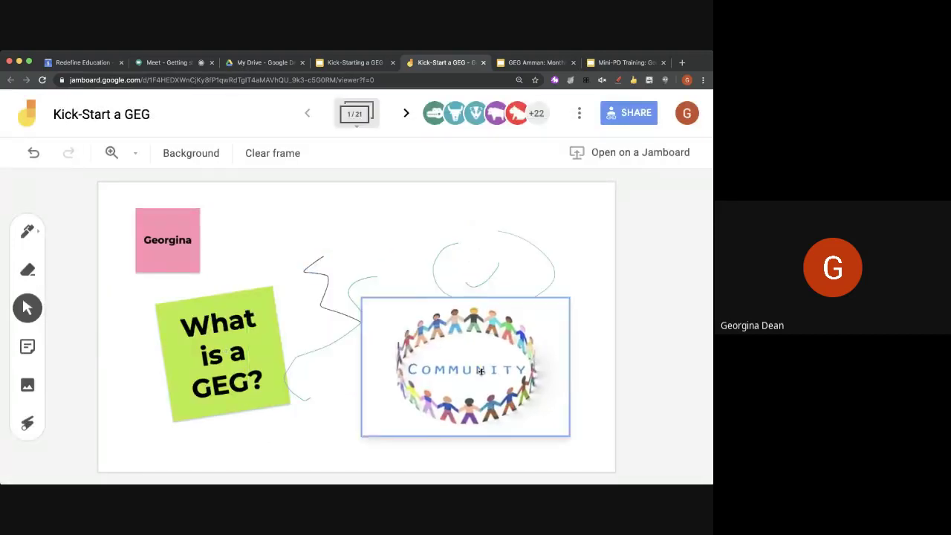
left_click_drag(362, 298, 377, 285)
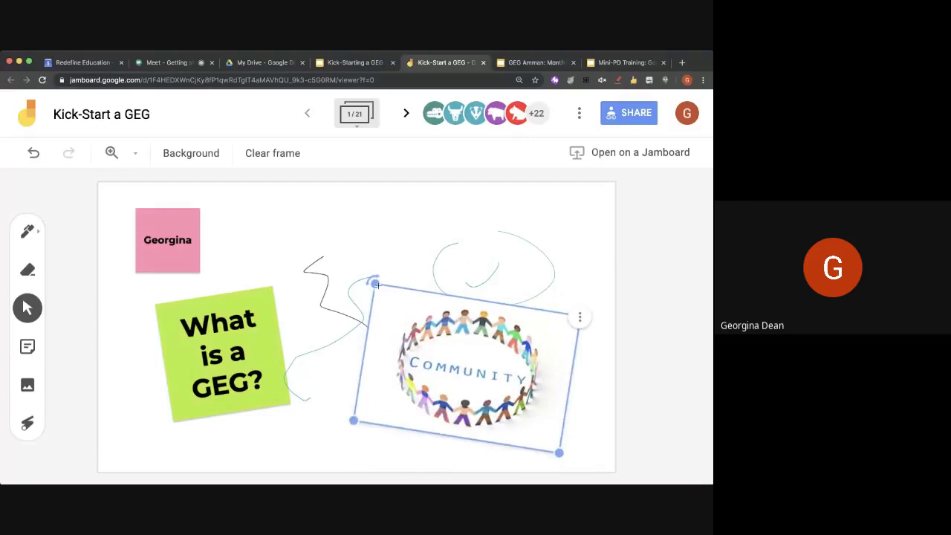
left_click_drag(559, 453, 518, 414)
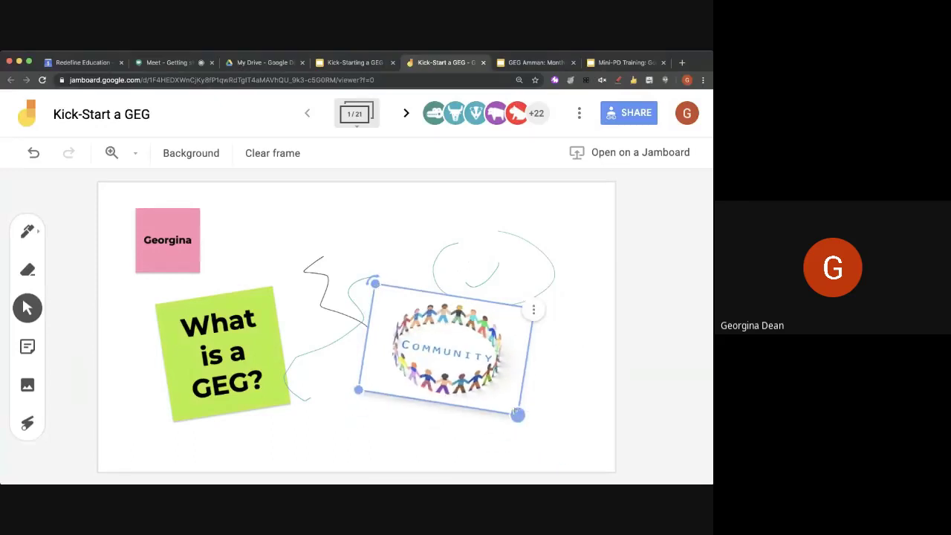
left_click_drag(452, 342, 512, 388)
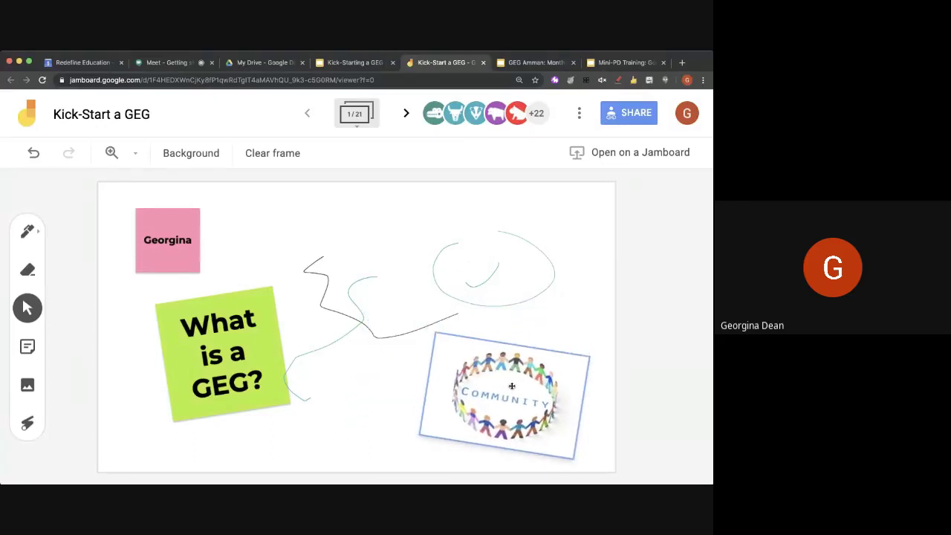
left_click(364, 373)
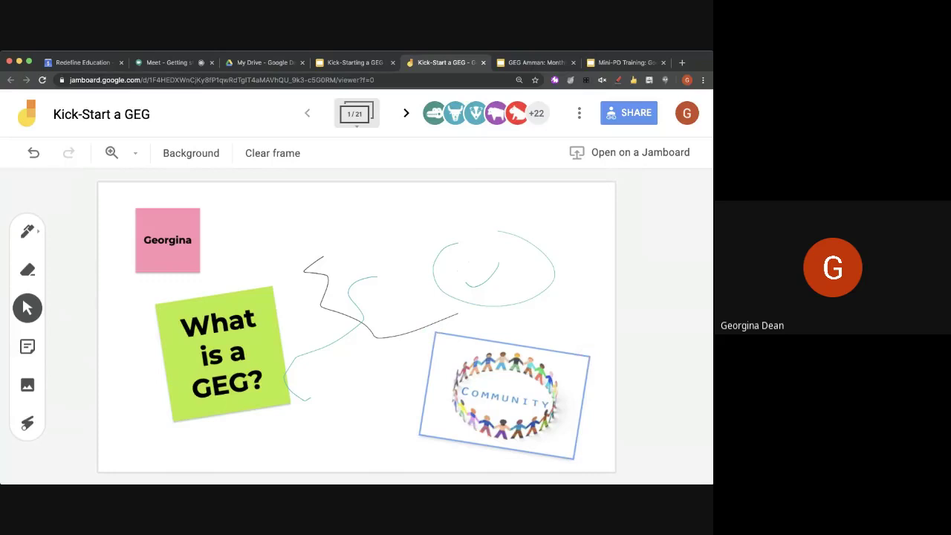
left_click(166, 62)
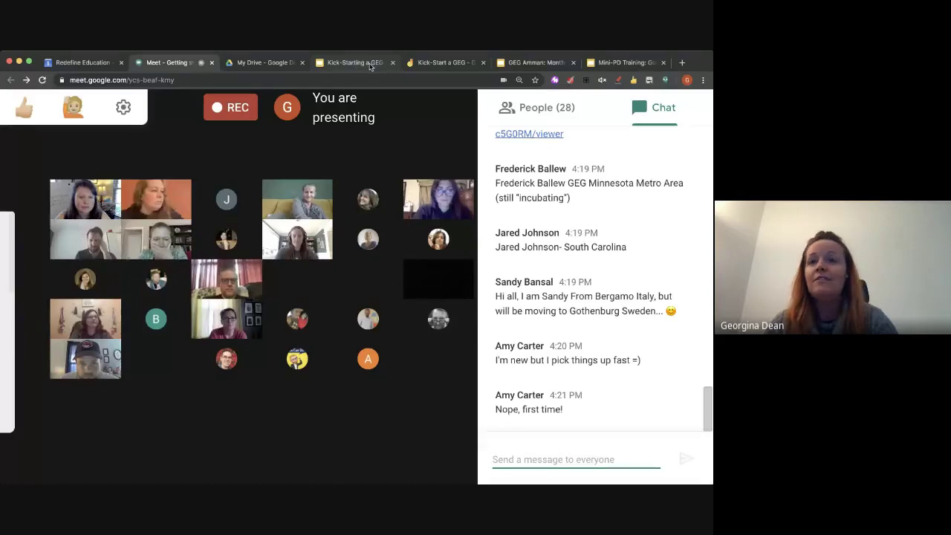
left_click(445, 63)
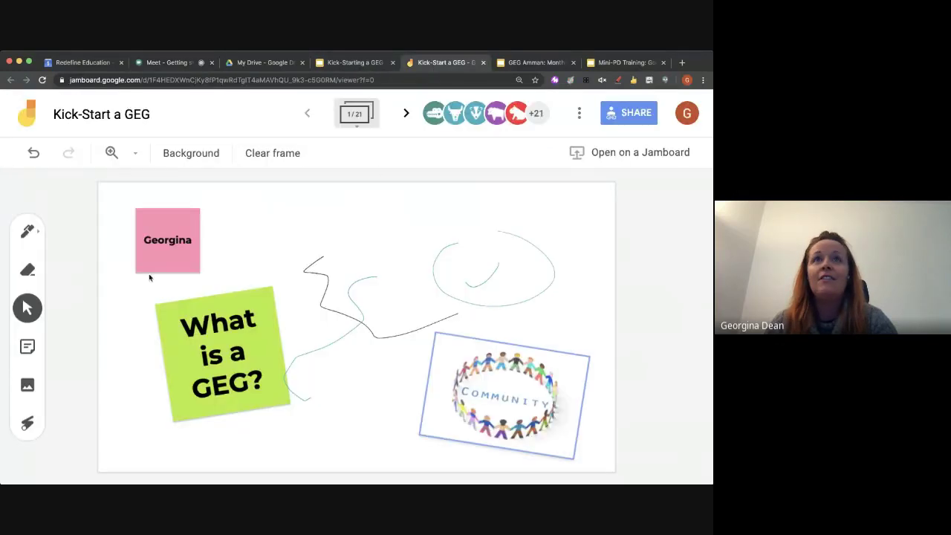
Page through frames 2 to 6, briefly stepping back to the hands image on frame 5
left_click(404, 114)
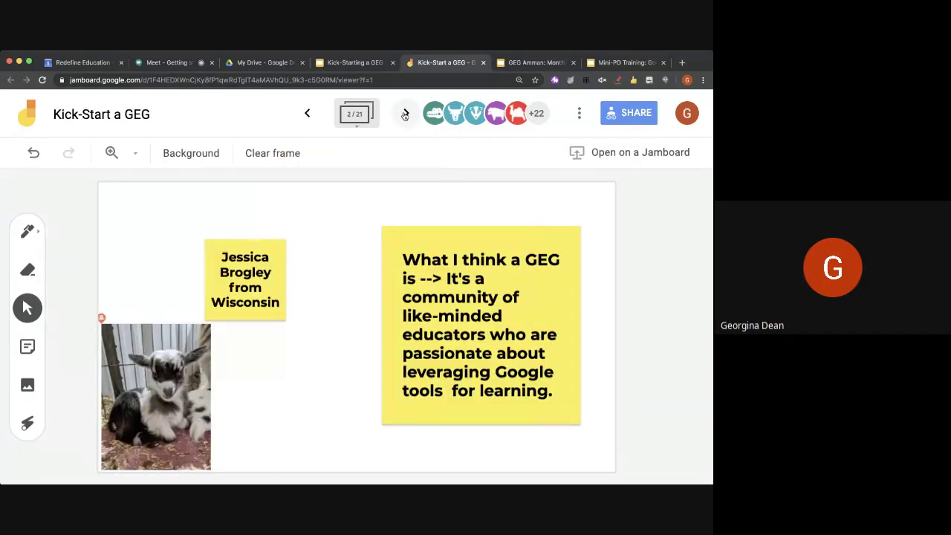
left_click(404, 115)
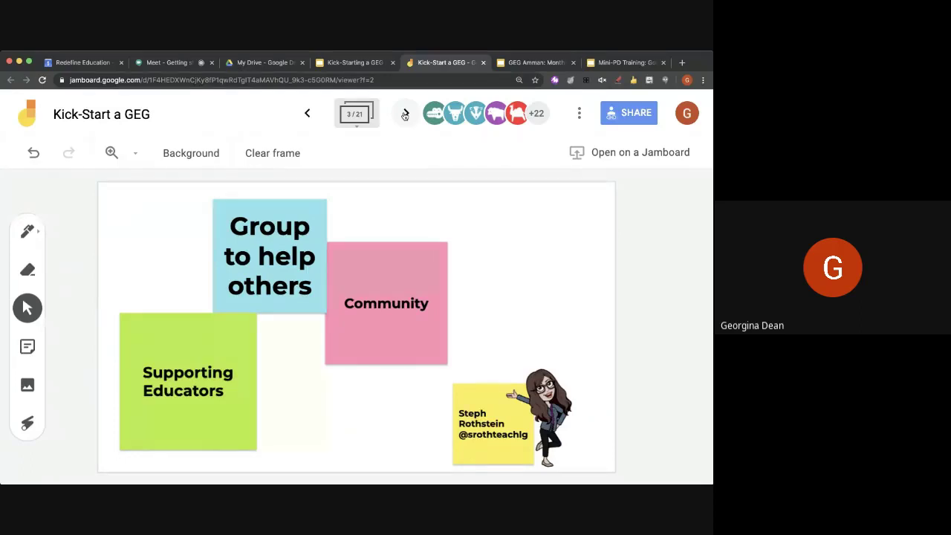
left_click(405, 115)
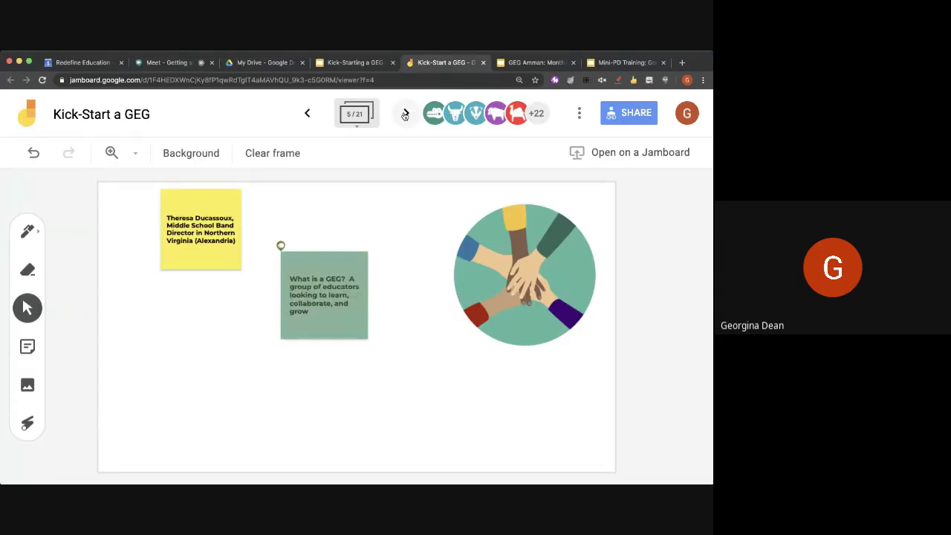
left_click(405, 114)
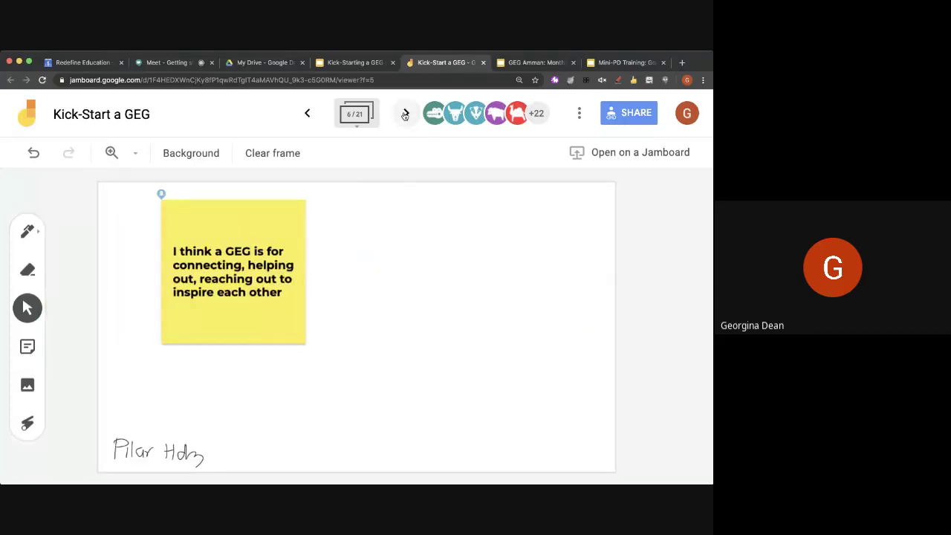
left_click(319, 114)
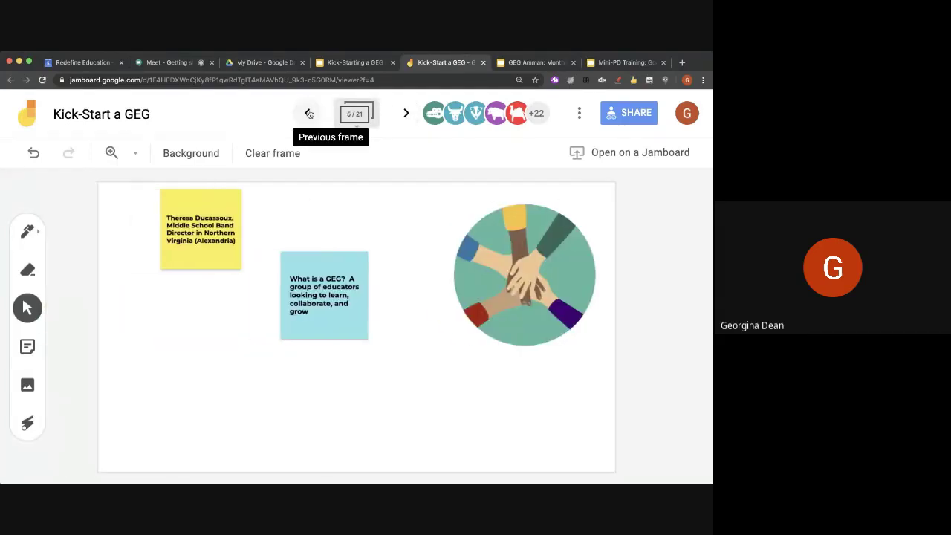
left_click(407, 115)
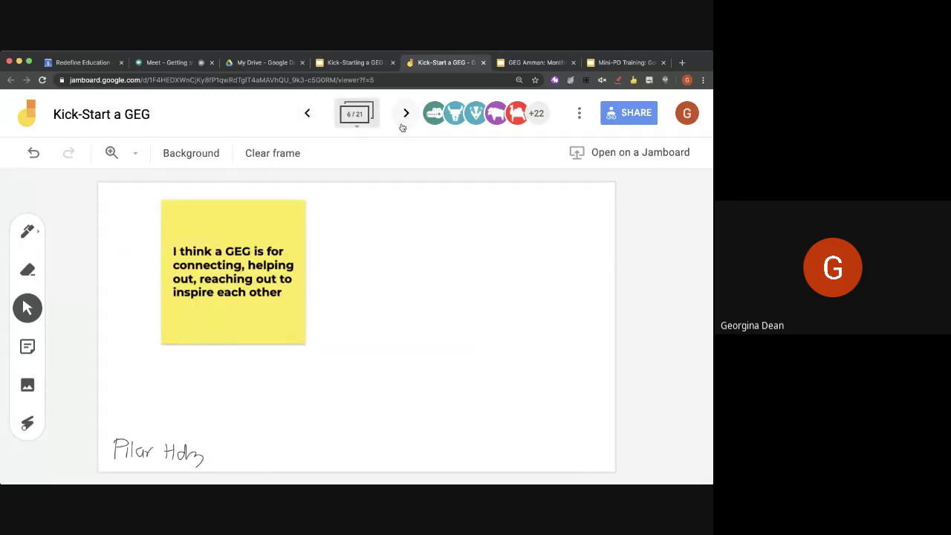
Continue through frames 7 to 12, past the waterfall, smiley and 'Supportive community' frames
left_click(413, 117)
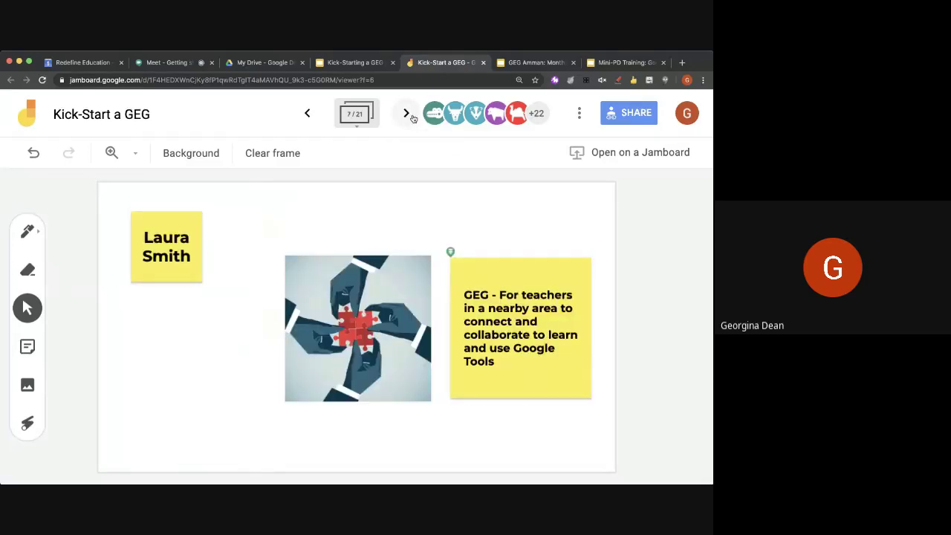
left_click(413, 118)
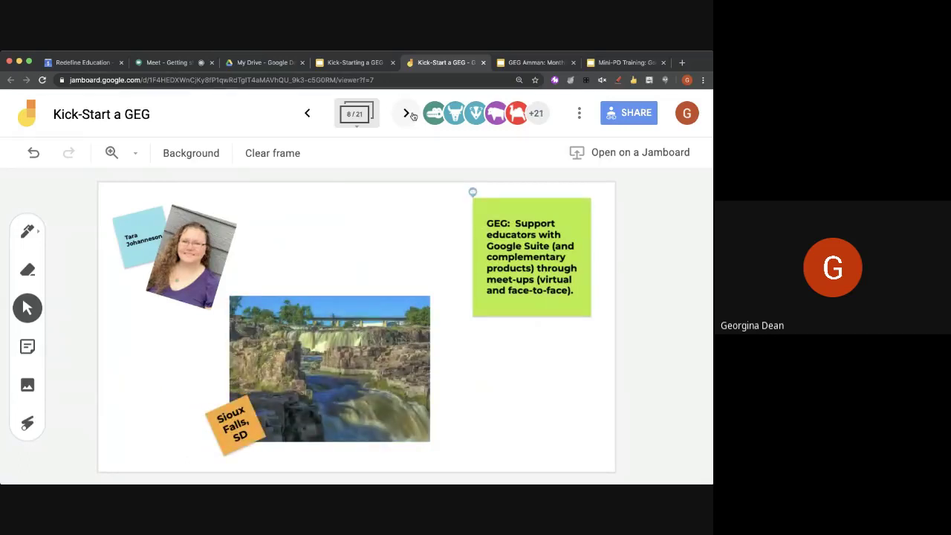
left_click(413, 116)
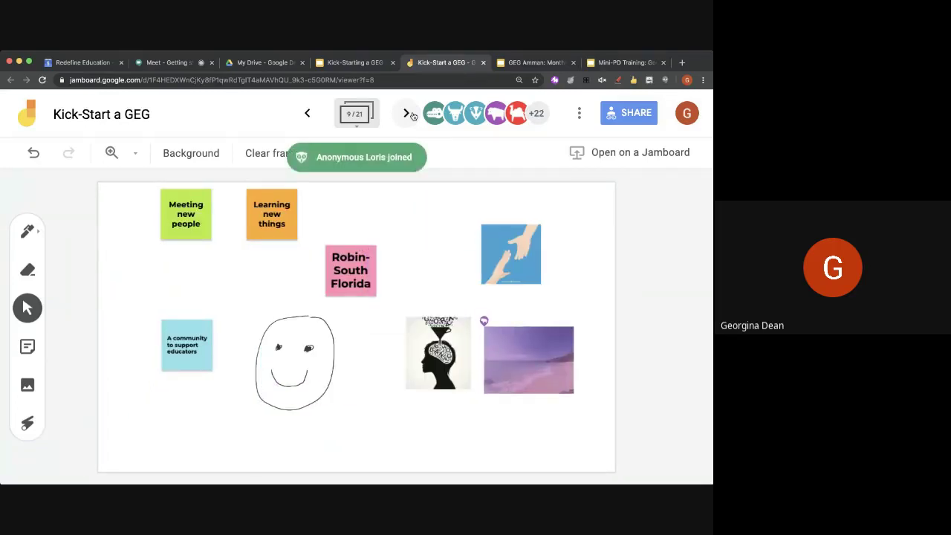
left_click(413, 115)
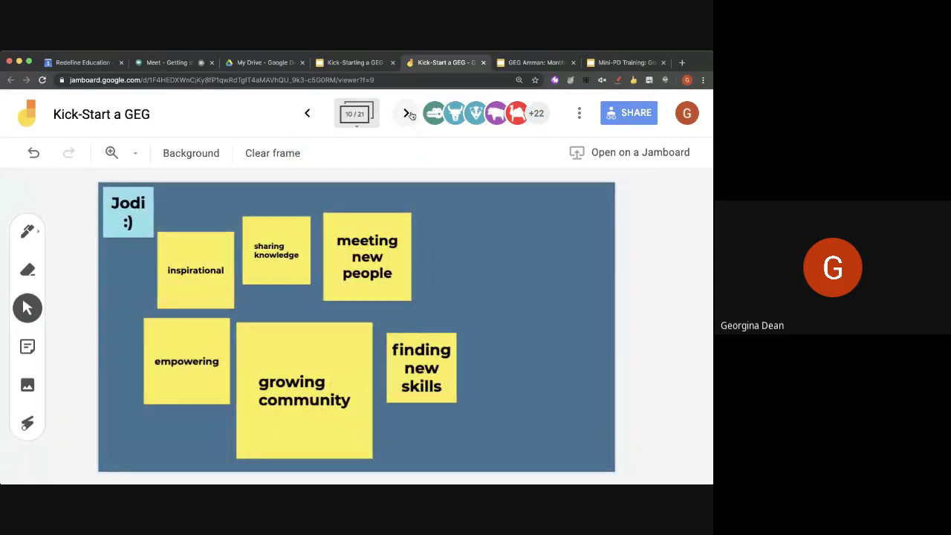
left_click(410, 115)
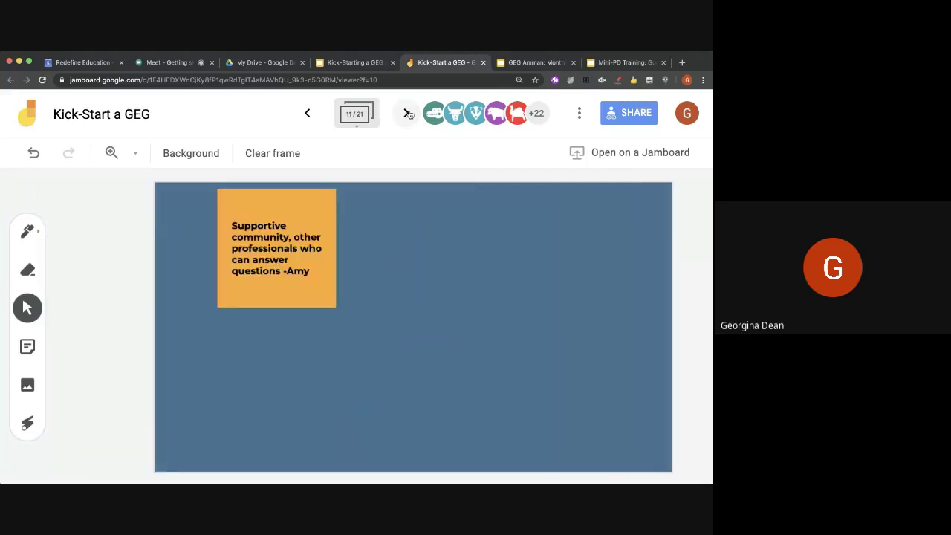
left_click(407, 114)
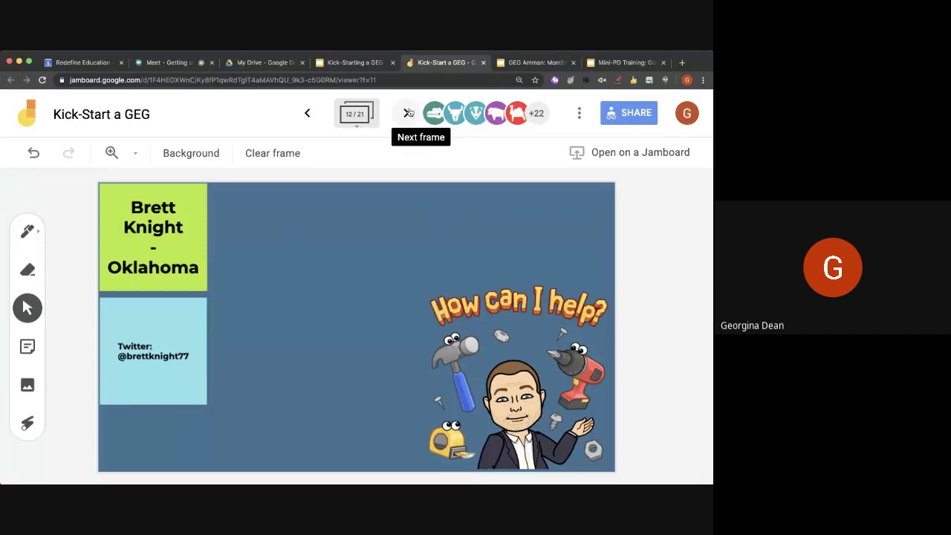
Page past the 'Shameless Self-Promotion' frame to frame 15's German-speaking countries map
left_click(402, 115)
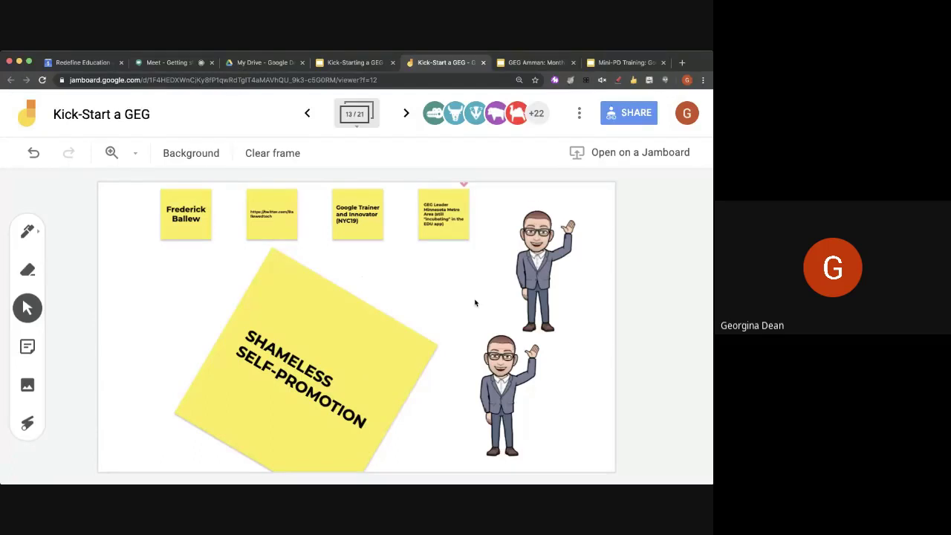
left_click(405, 115)
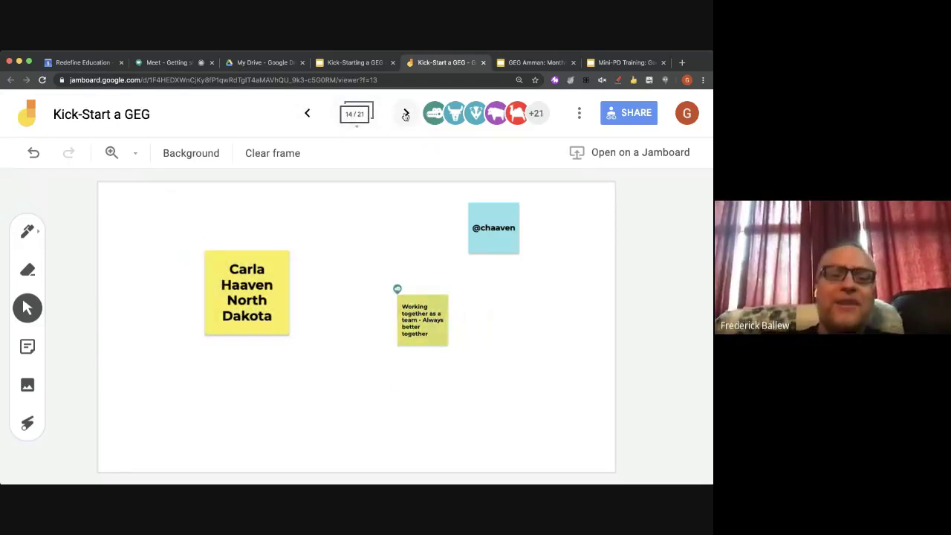
left_click(308, 114)
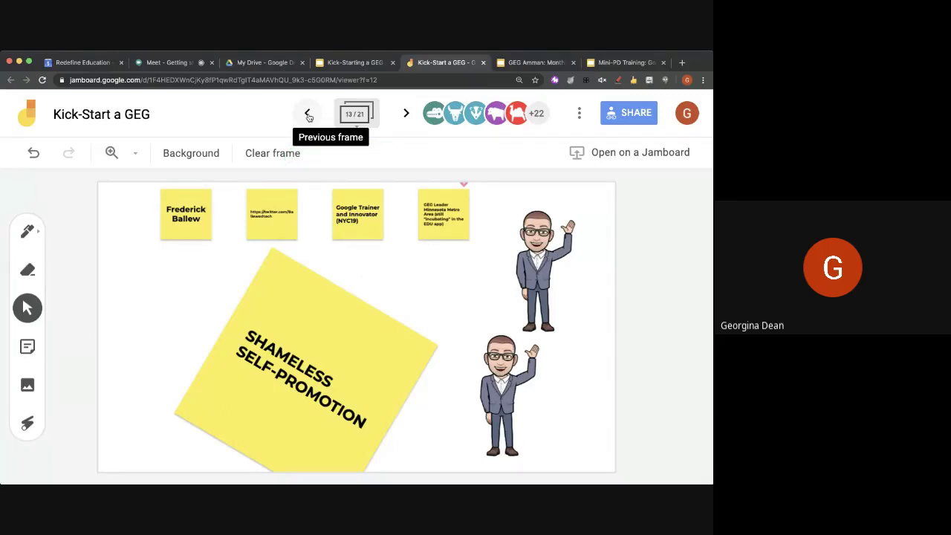
left_click(404, 113)
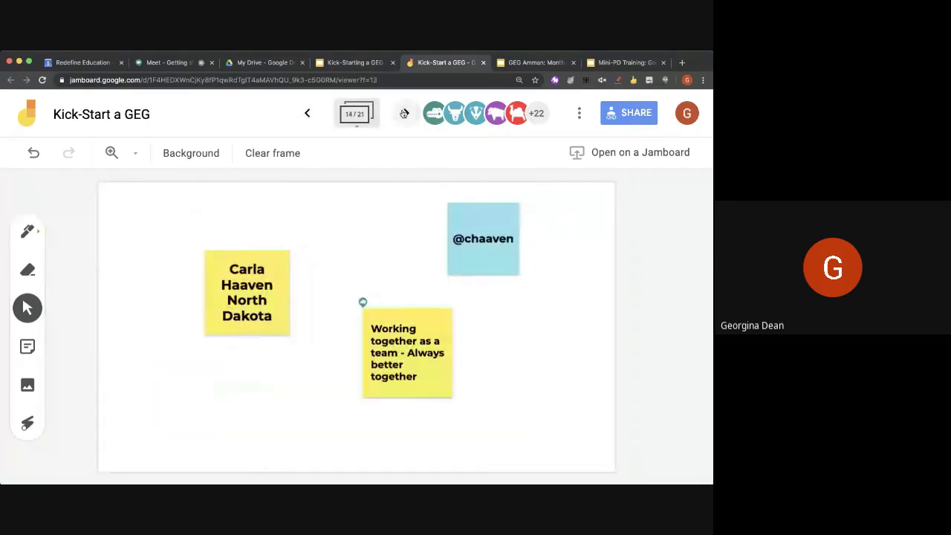
left_click(404, 113)
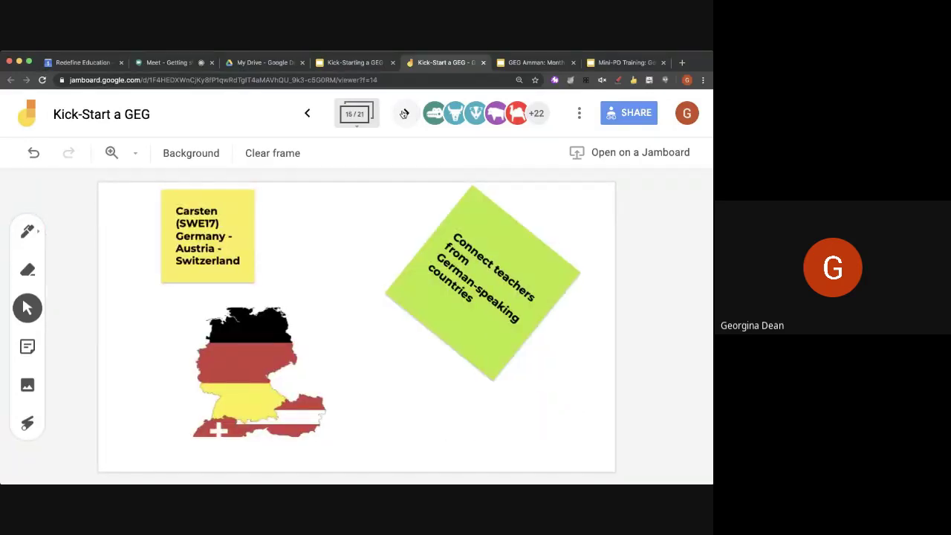
Step through frames 16–20 (Collaboration notes, Wales map, handshake, UK flag) to frame 21
left_click(405, 113)
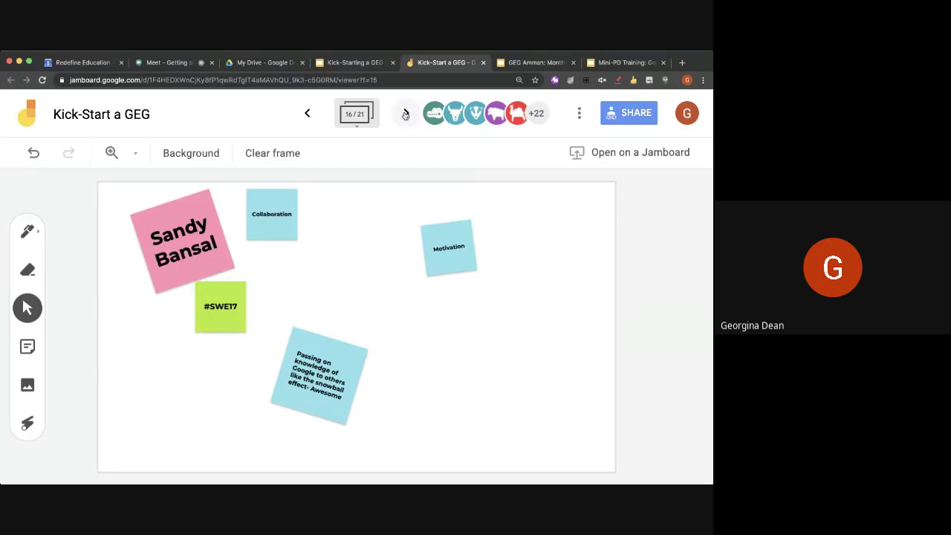
left_click(405, 114)
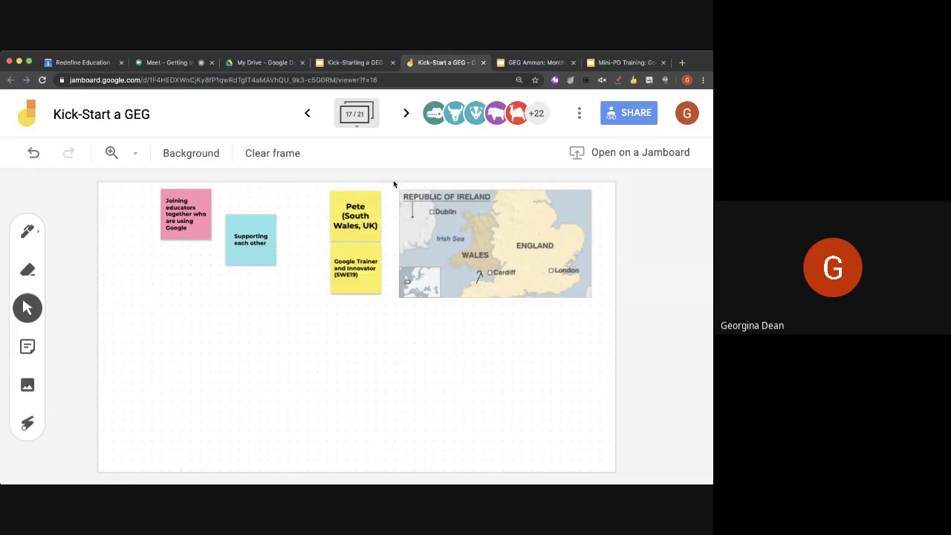
left_click(405, 113)
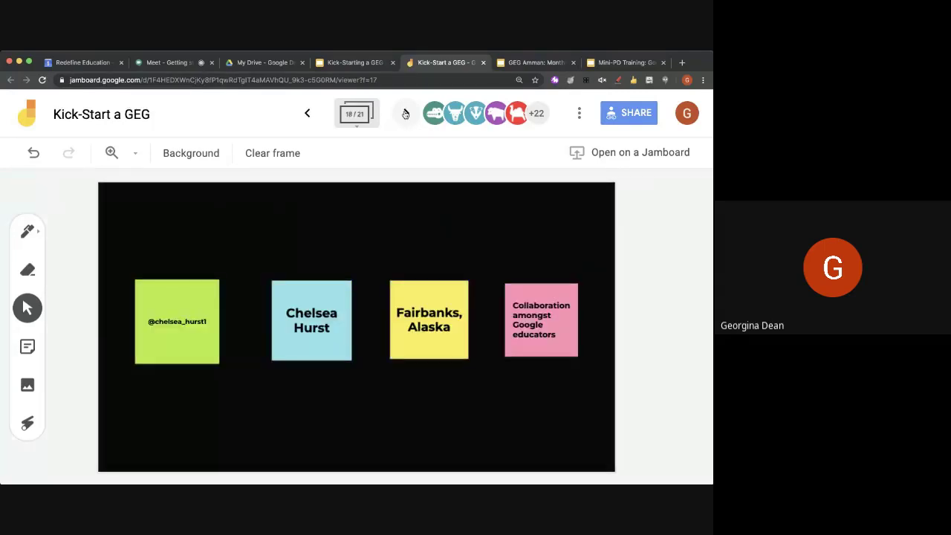
left_click(405, 113)
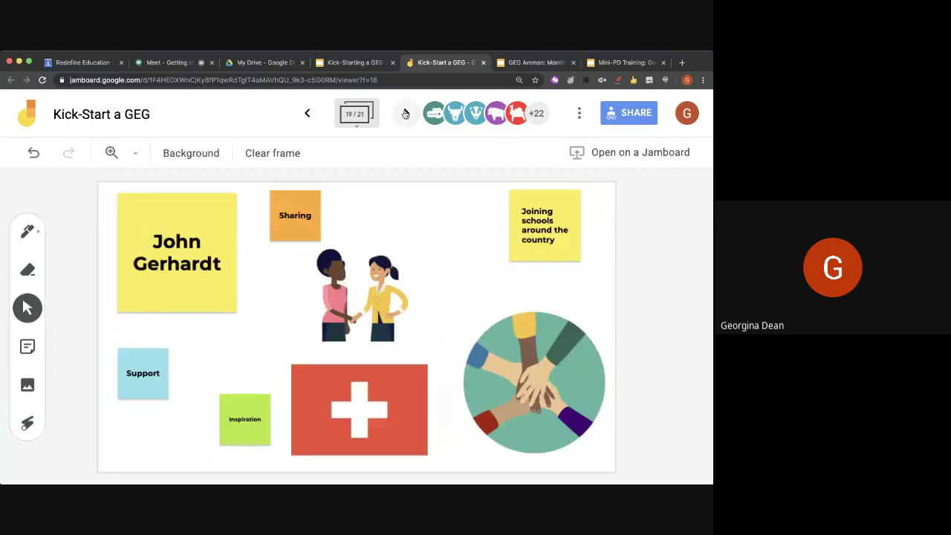
left_click(405, 113)
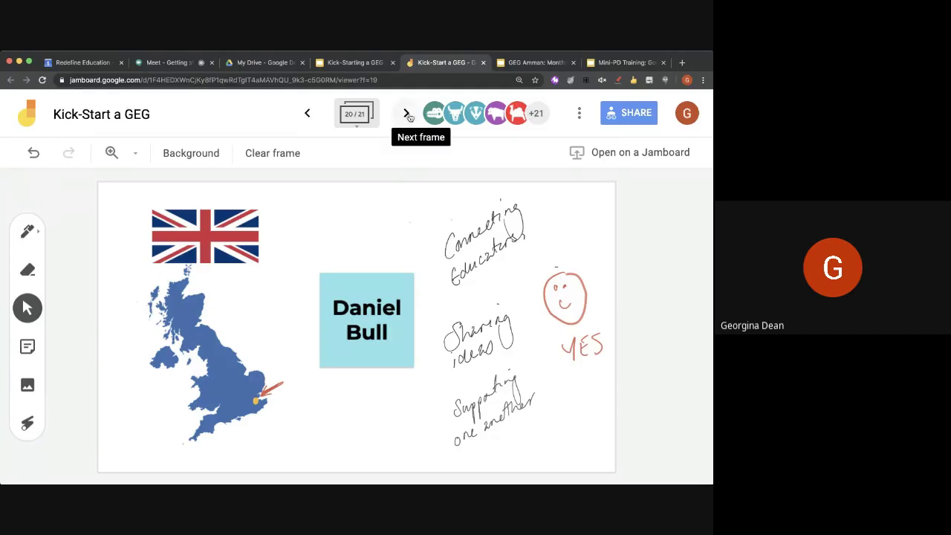
left_click(408, 113)
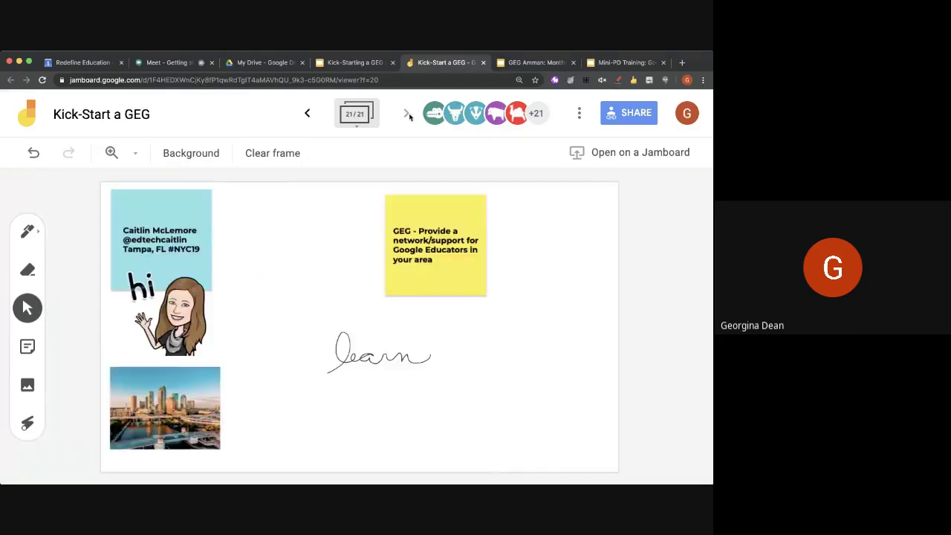